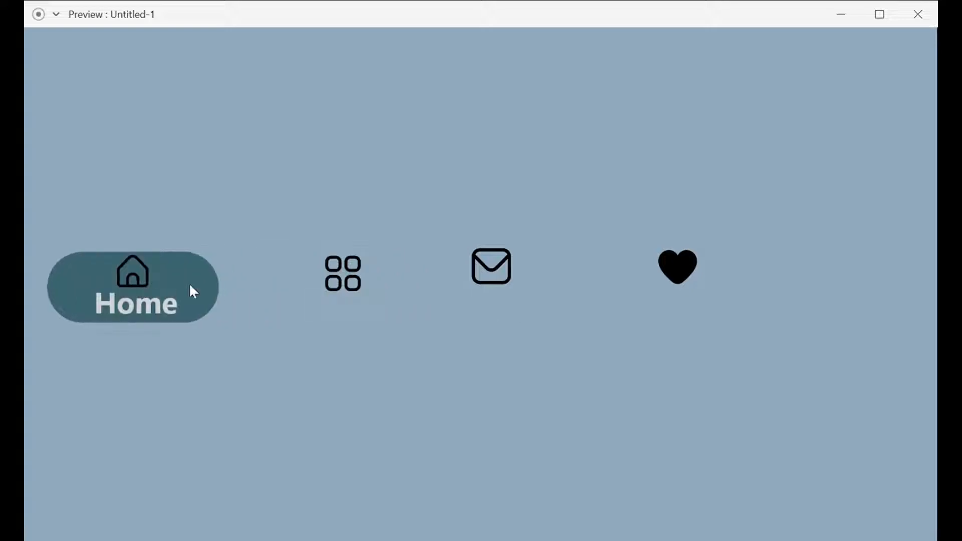
Step: Try out the finished navigation bar in the preview by switching to the apps, mail and heart items
left_click(351, 283)
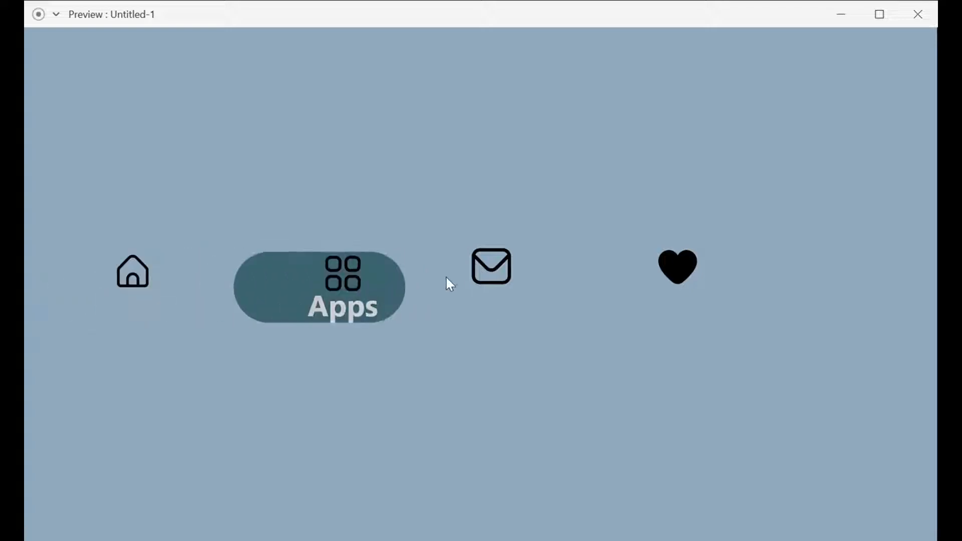
left_click(499, 277)
left_click(687, 265)
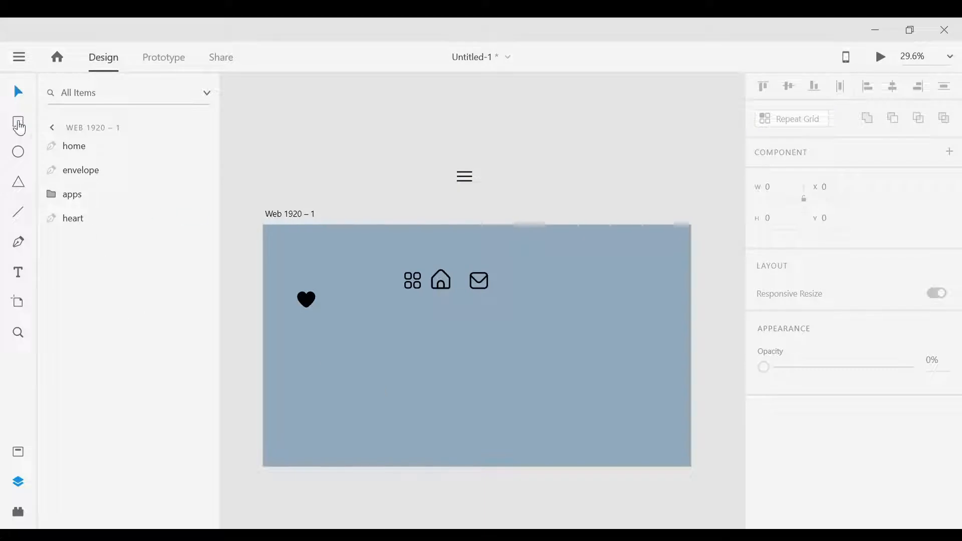
Step: Draw a pill-shaped rectangle about 361 by 149 below the heart icon on the artboard and fill it dark teal
left_click(19, 126)
mouse_move(274, 330)
left_mouse_down()
mouse_move(359, 376)
mouse_move(339, 347)
left_mouse_up()
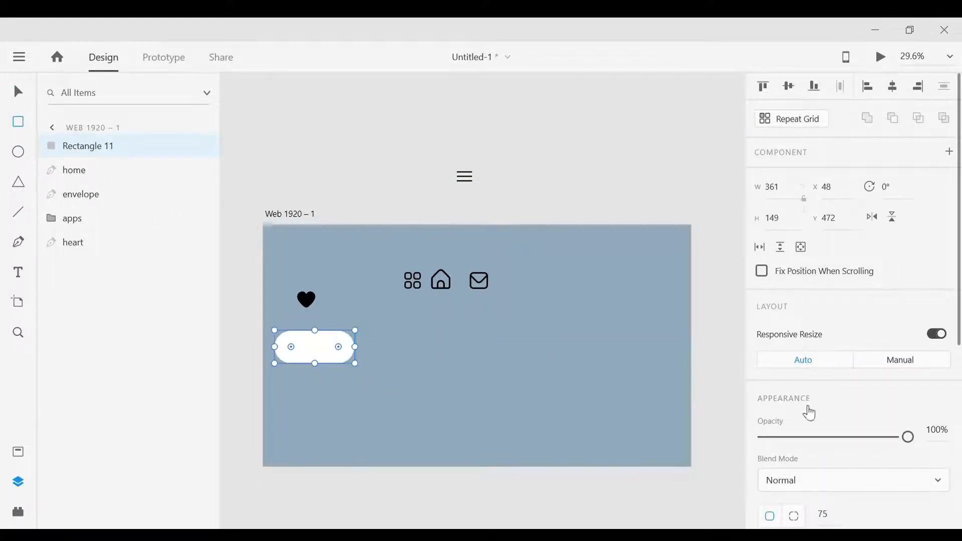
scroll(768, 326, "down", 5)
scroll(796, 365, "up", 1)
left_click(793, 358)
left_click(597, 365)
mouse_move(600, 366)
left_mouse_down()
mouse_move(593, 316)
mouse_move(631, 344)
left_mouse_up()
left_click(717, 328)
left_click(455, 307)
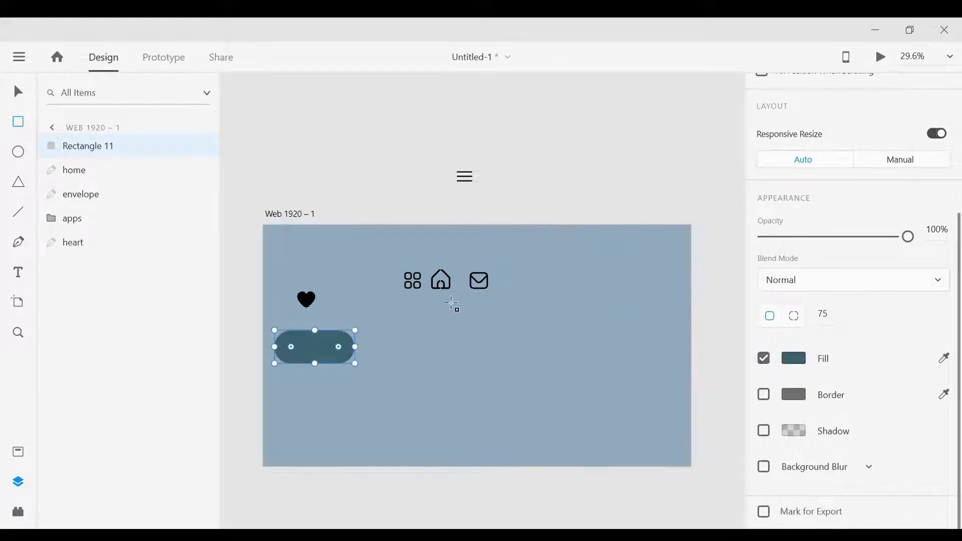
Step: Move the home icon down and across onto the upper middle of the dark teal pill
left_click(20, 102)
left_click(443, 281)
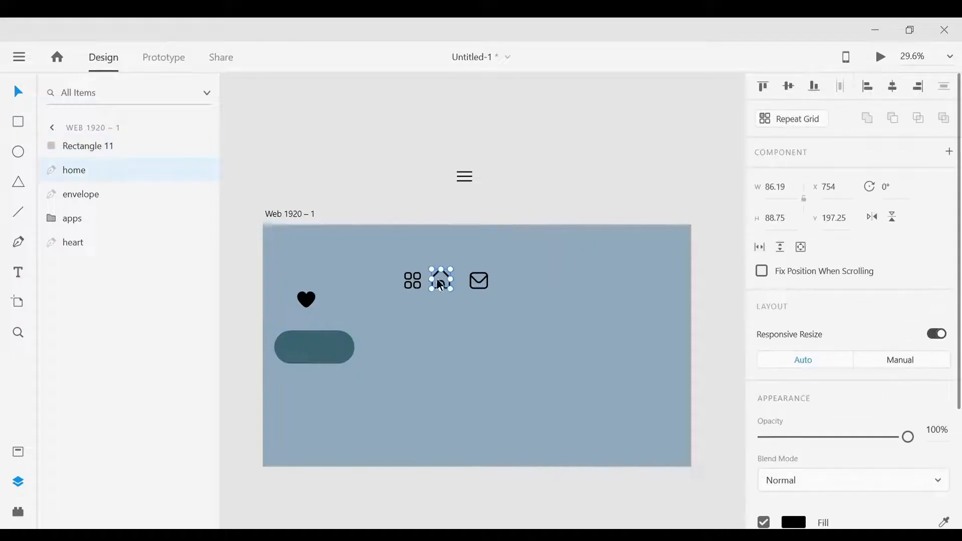
key("shift+Down")
key("shift+Down")
key("shift+Down")
key("shift+Down")
key("shift+Down")
key("shift+Down")
key("shift+Down")
key("shift+Down")
key("shift+Down")
key("shift+Down")
key("shift+Down")
key("shift+Down")
key("shift+Down")
key("shift+Down")
key("shift+Down")
key("shift+Down")
key("shift+Down")
key("shift+Down")
key("shift+Down")
key("shift+Down")
key("shift+Left")
key("shift+Left")
key("shift+Left")
key("shift+Left")
key("shift+Left")
key("shift+Left")
key("shift+Left")
key("shift+Left")
key("shift+Left")
key("shift+Left")
key("shift+Left")
key("shift+Left")
key("shift+Left")
key("shift+Left")
key("shift+Left")
key("shift+Left")
key("shift+Left")
key("shift+Left")
key("shift+Left")
key("shift+Left")
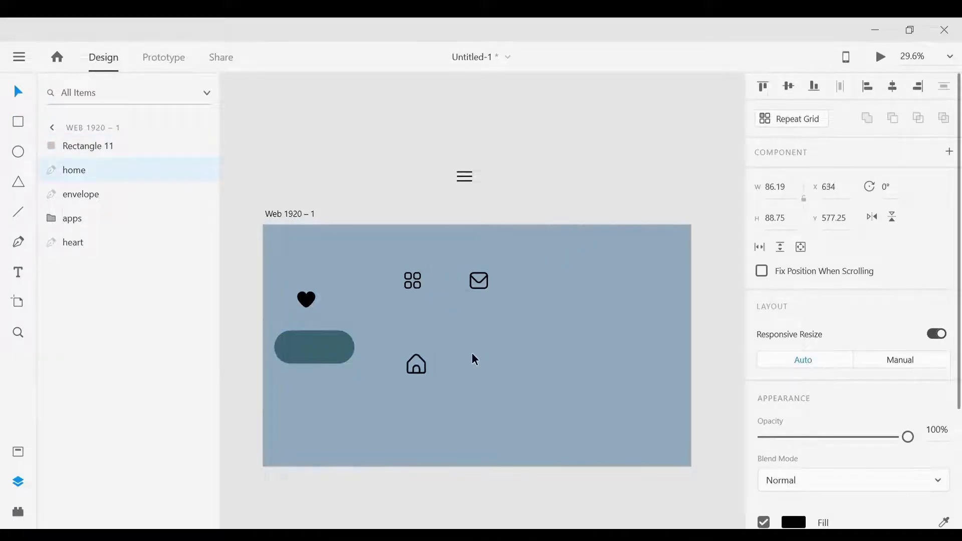
key("shift+Up")
key("shift+Up")
key("shift+Up")
key("shift+Up")
key("shift+Up")
key("shift+Up")
key("shift+Up")
key("shift+Up")
key("shift+Up")
key("shift+Up")
key("shift+Up")
key("shift+Up")
key("shift+Up")
Step: Send the pill to the back of the layer order, and shrink the home icon to about 66 by 68, centred near the pill's upper edge
left_click_drag(71, 147, 68, 254)
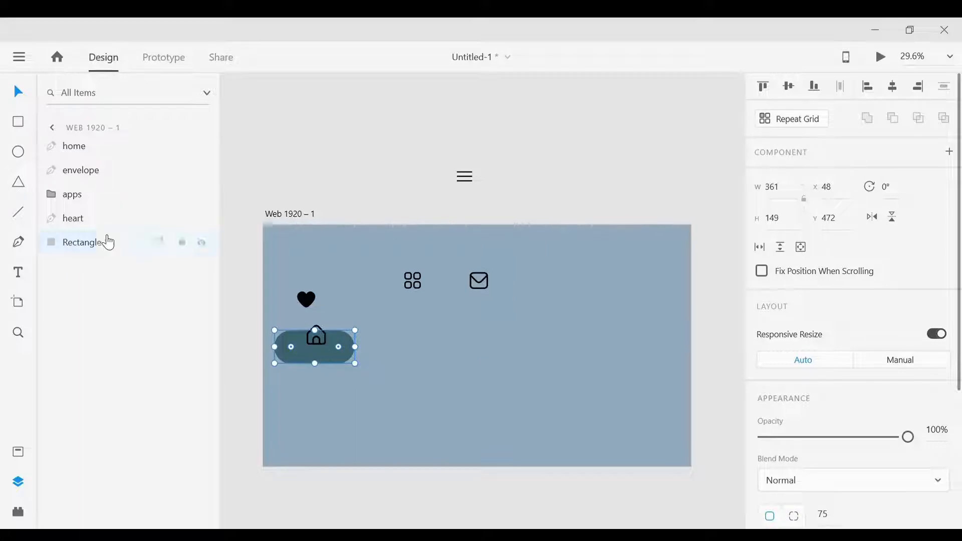
left_click(76, 218)
left_click(80, 147)
key("shift+Down")
key("shift+Down")
key("shift+Left")
key("shift+Left")
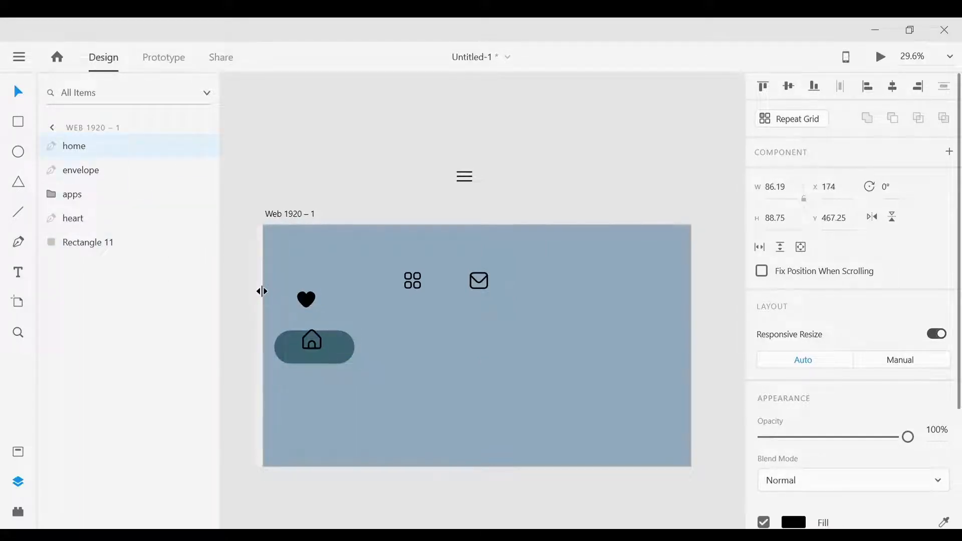
key("shift+Down")
key("Down")
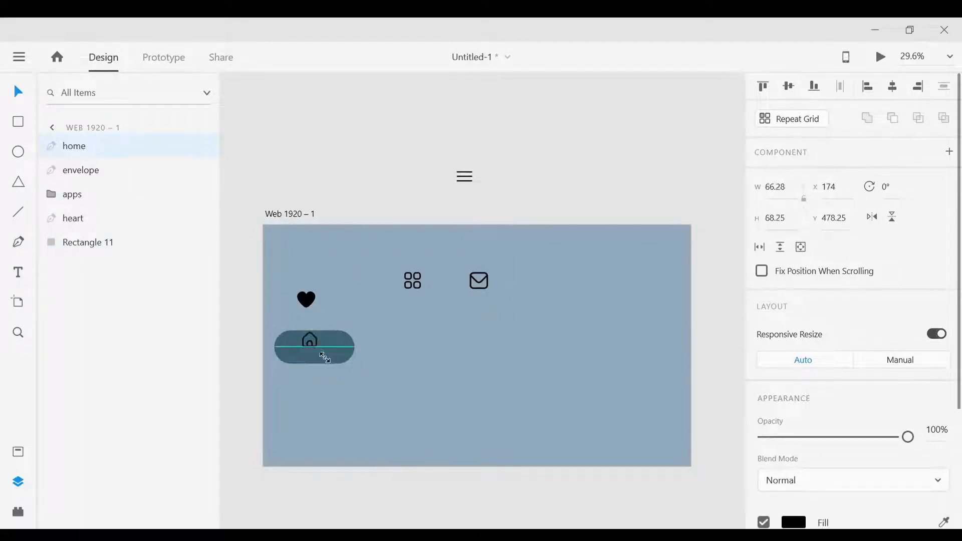
key("Escape")
left_click_drag(314, 344, 318, 344)
left_click(236, 341)
Step: Add the text "Home" on the pill in light grey #D5D5D5 and position it directly below the home icon
left_click(18, 272)
left_click(293, 347)
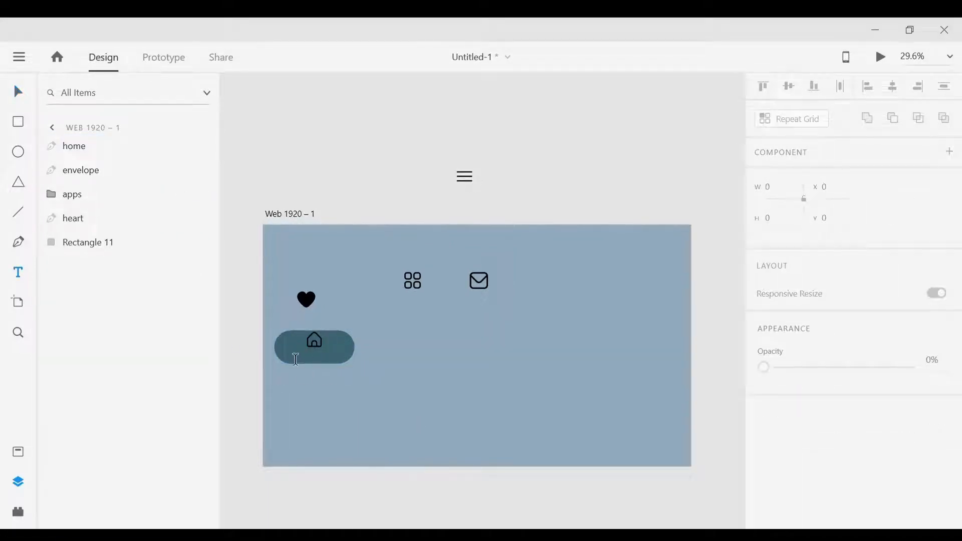
type("Home")
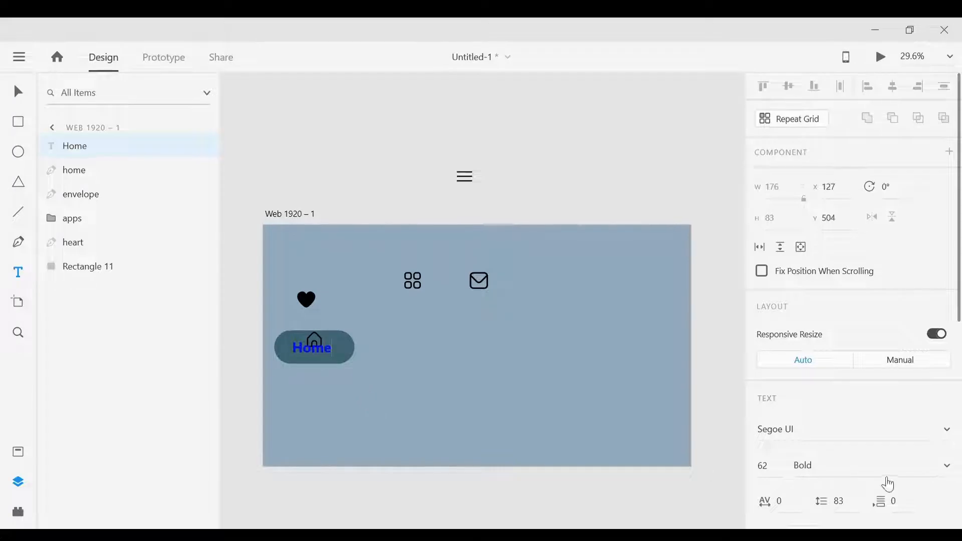
scroll(887, 483, "down", 5)
left_click(793, 464)
left_click(569, 334)
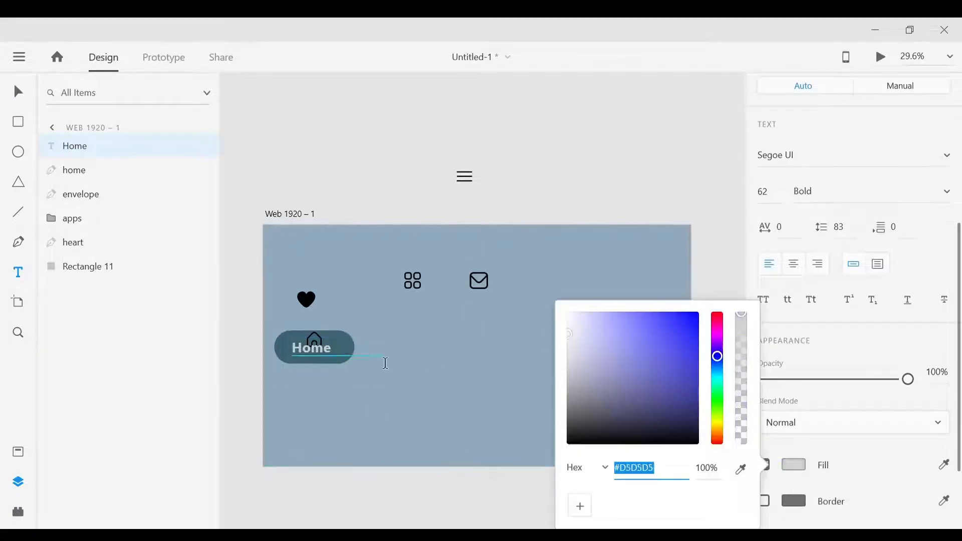
key("Escape")
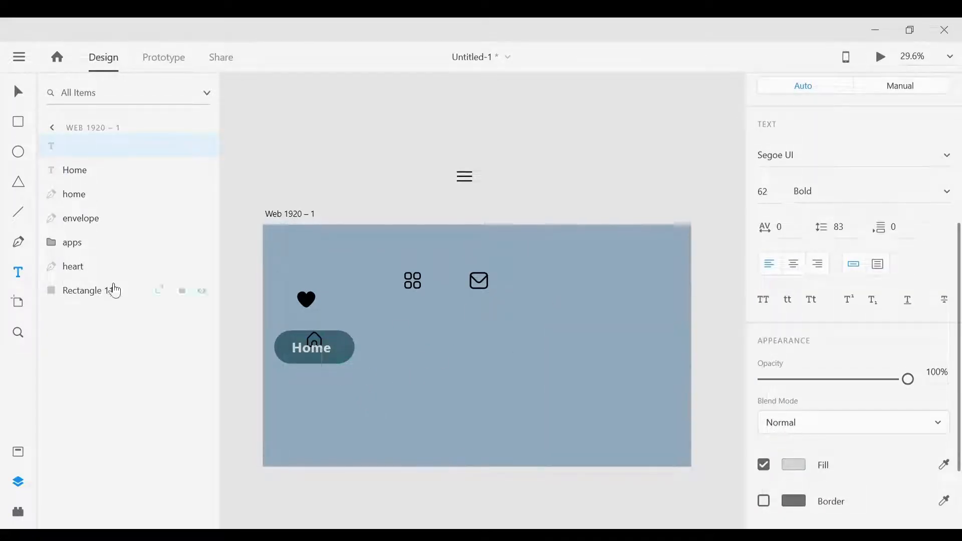
left_click(19, 92)
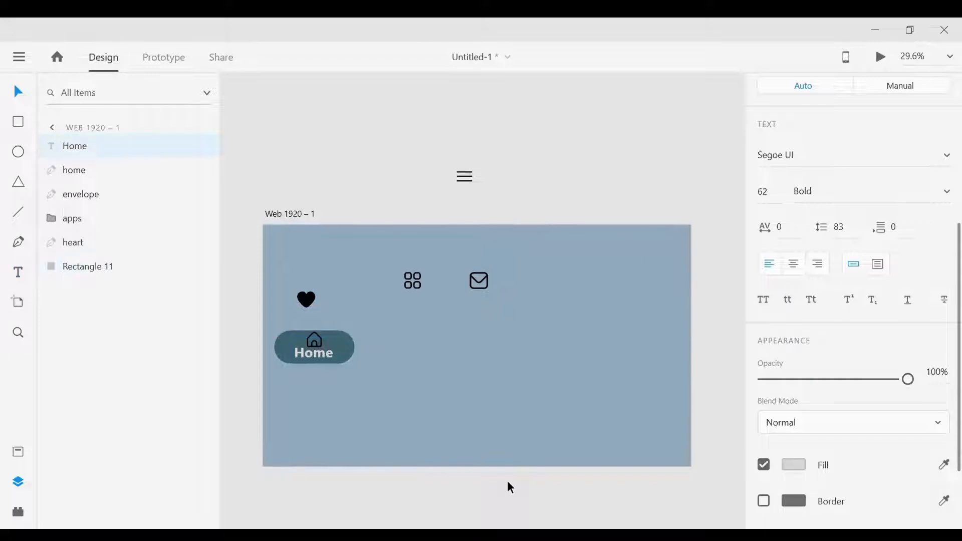
left_click(515, 480)
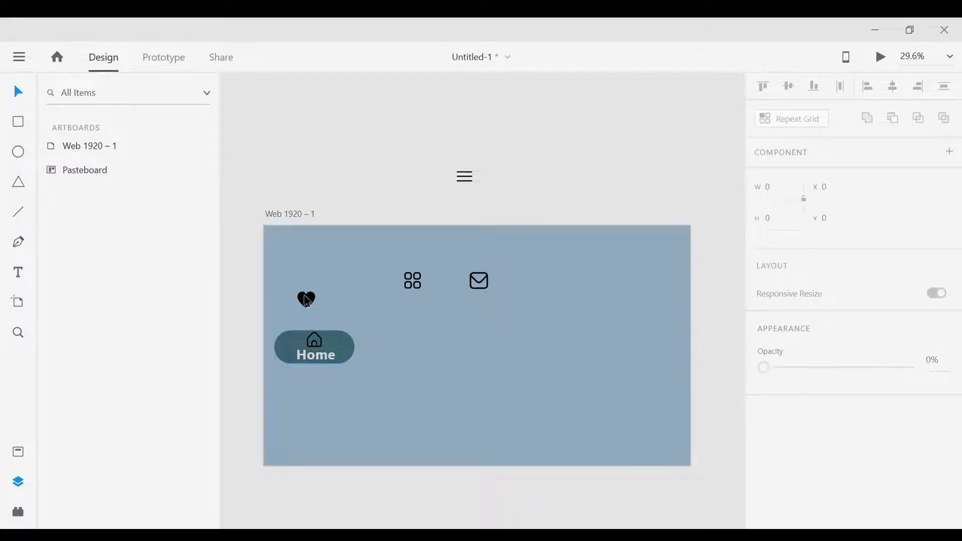
Step: Group the Home text with the home icon and name the group "home"
left_click(315, 345)
left_click(323, 357)
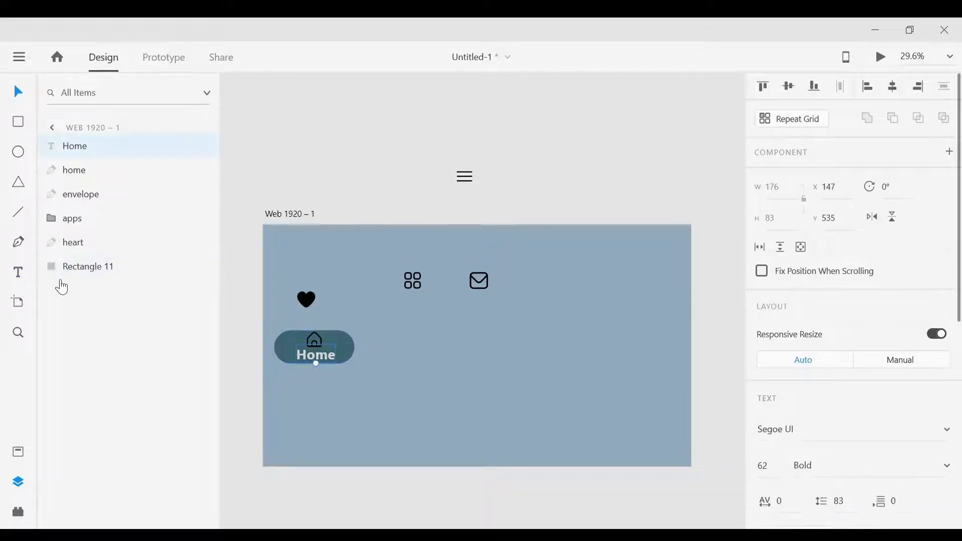
left_click(96, 170, "shift")
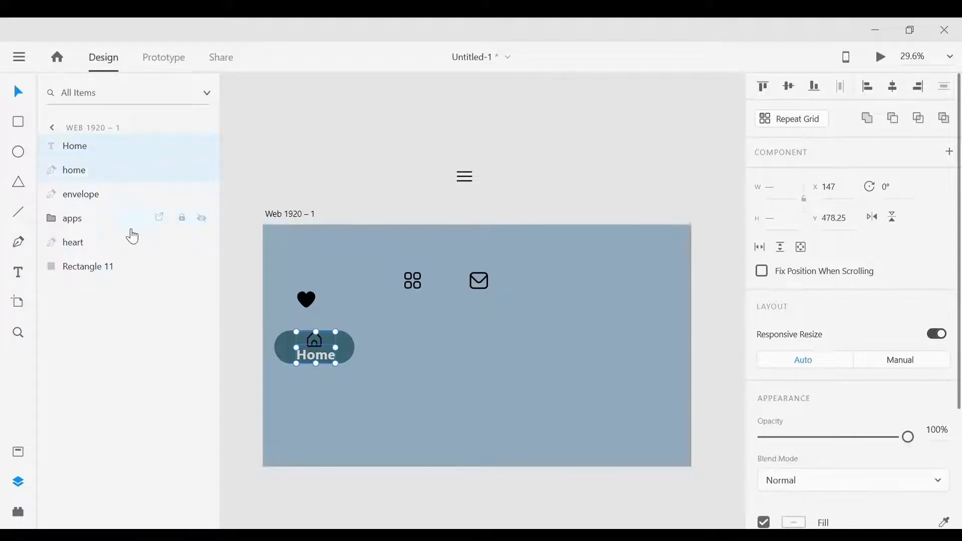
key("ctrl+g")
double_click(88, 149)
type("home")
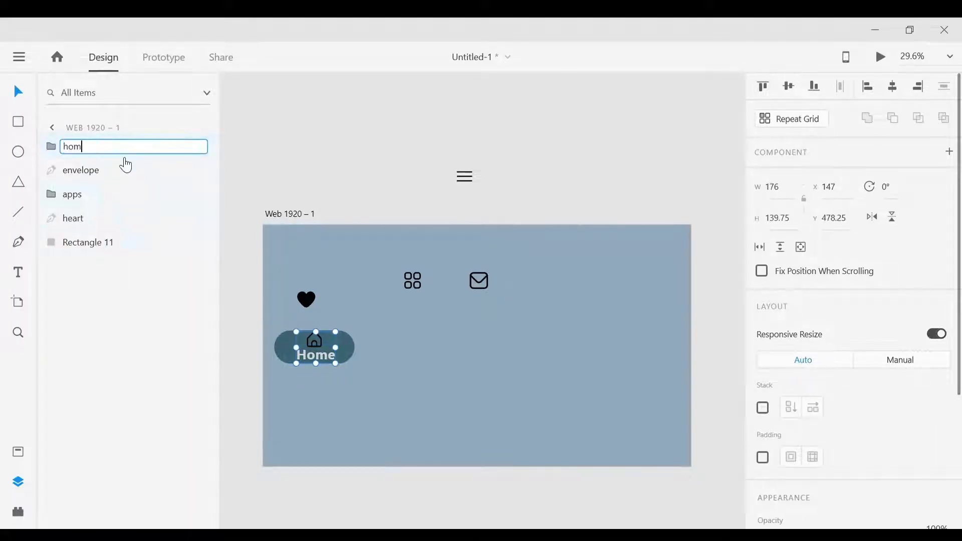
key("Return")
Step: Move the apps icon down level with the home icon and add the text "Apps" beneath it
left_click(413, 279)
left_click_drag(412, 280, 449, 327)
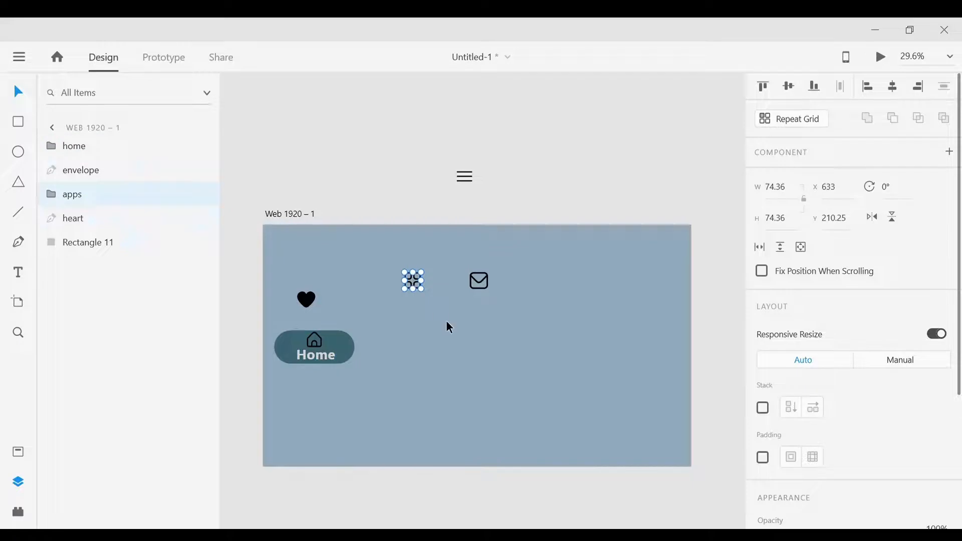
key("shift+Down")
key("shift+Down")
key("shift+Down")
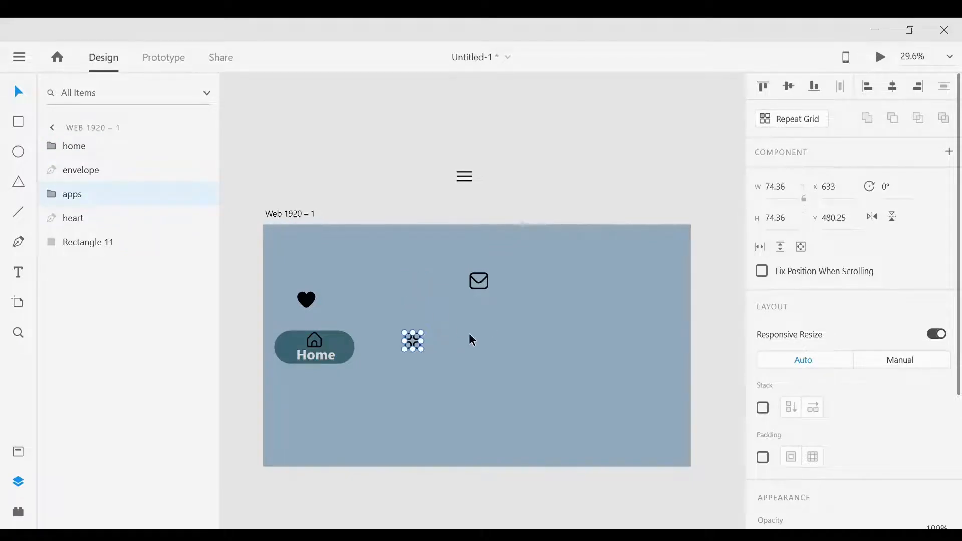
left_click(400, 368)
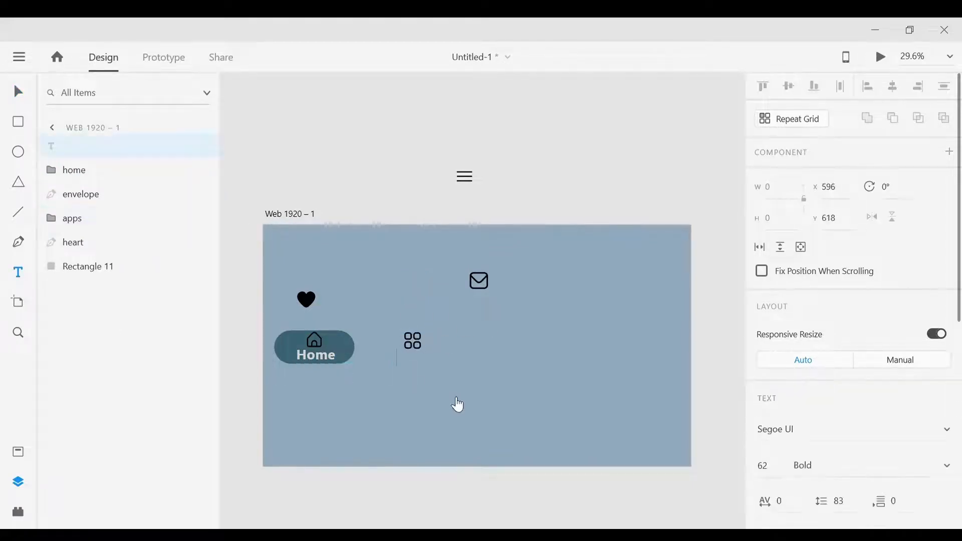
type("Apps")
key("Escape")
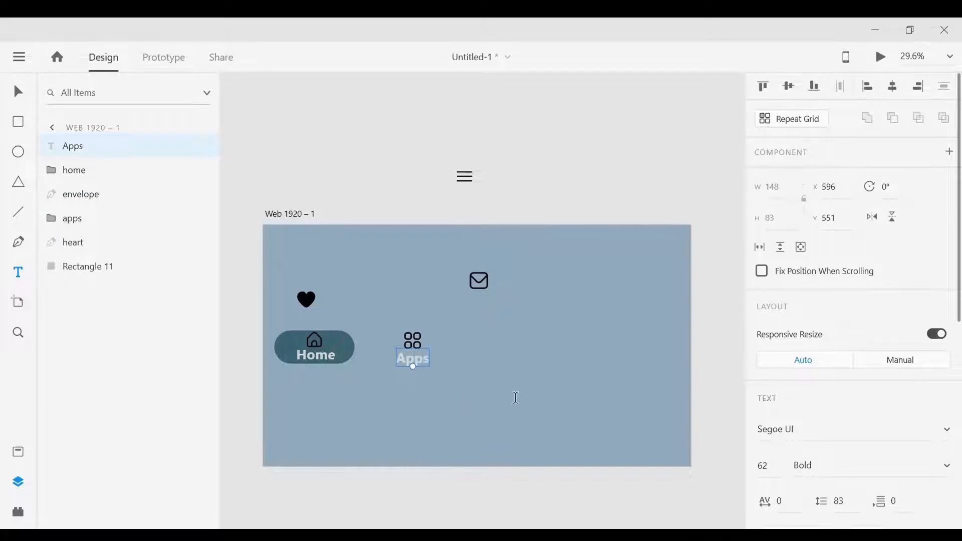
Step: Move the envelope icon down in line with the apps icon and place the text "Mail" centred beneath it
left_click_drag(490, 287, 493, 343)
key("t")
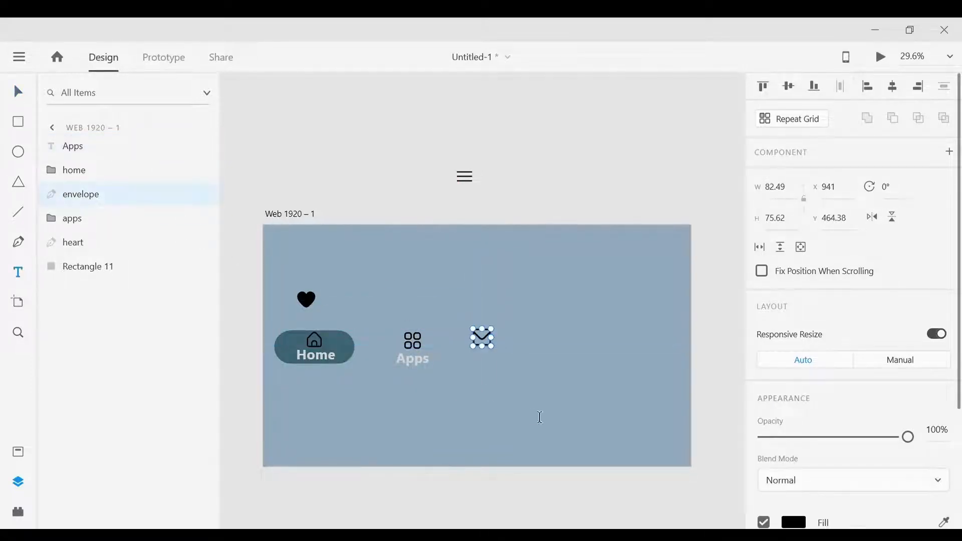
left_click(571, 403)
type("Maui")
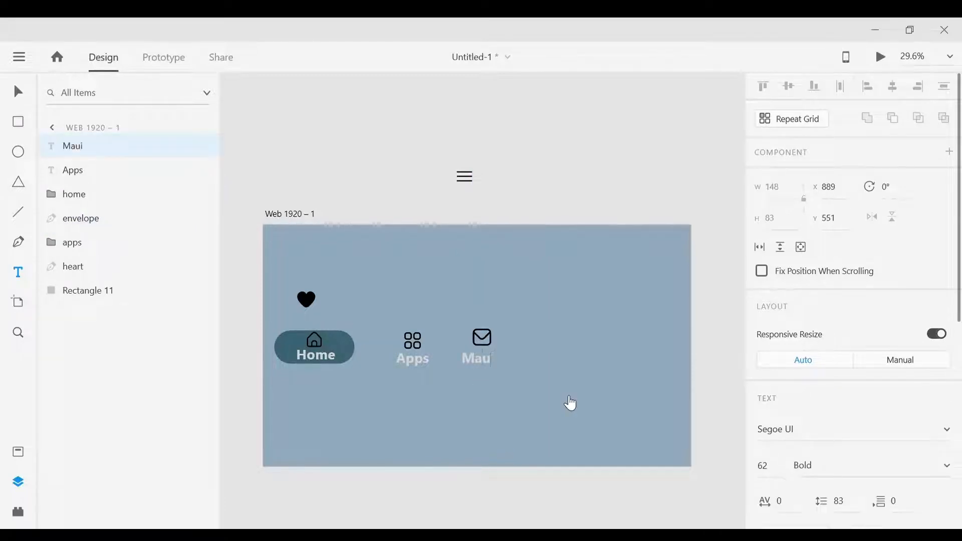
key("BackSpace")
key("BackSpace")
type("il")
key("Escape")
key("shift+Right")
key("shift+Right")
key("shift+Right")
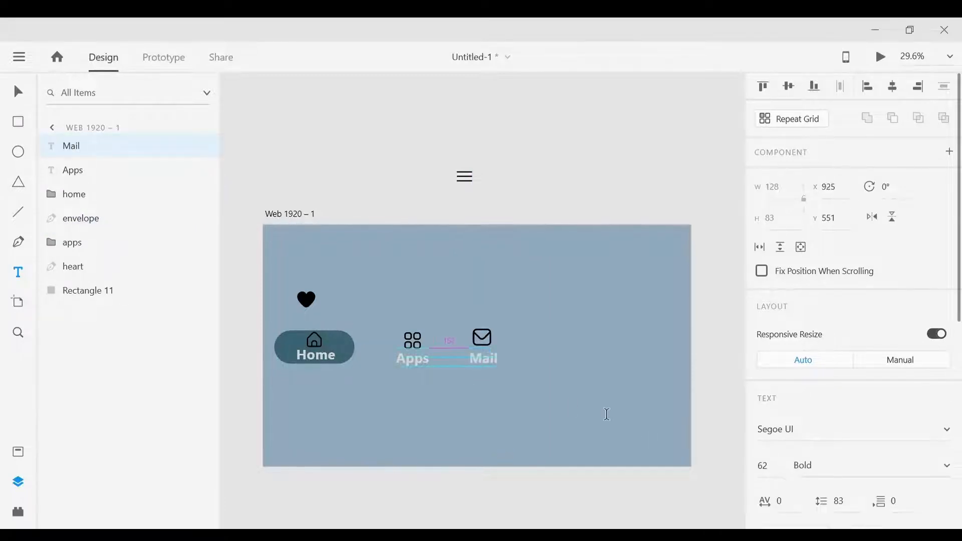
key("Right")
key("Right")
key("Right")
Step: Move the heart icon to the end of the icon row and place the text "Love" beneath it
left_click(20, 94)
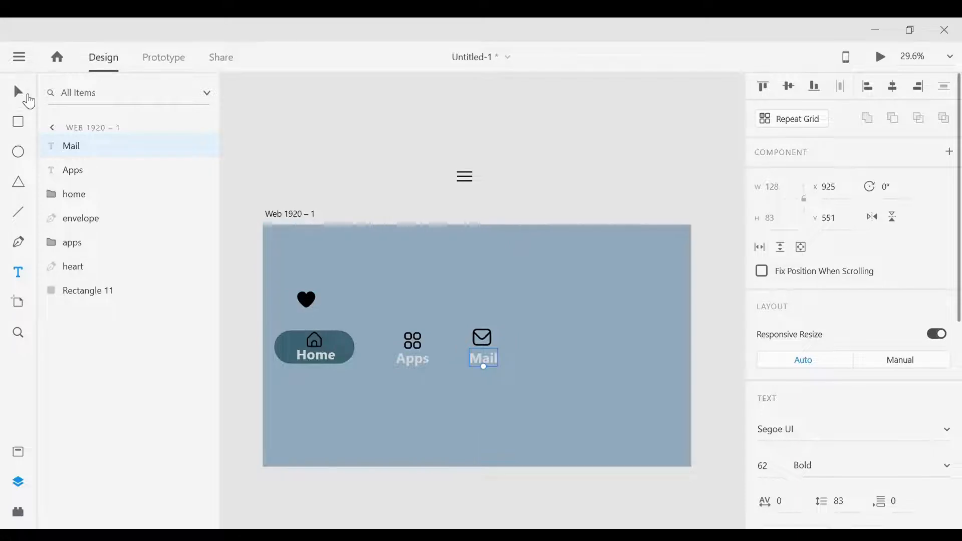
left_click_drag(307, 302, 570, 345)
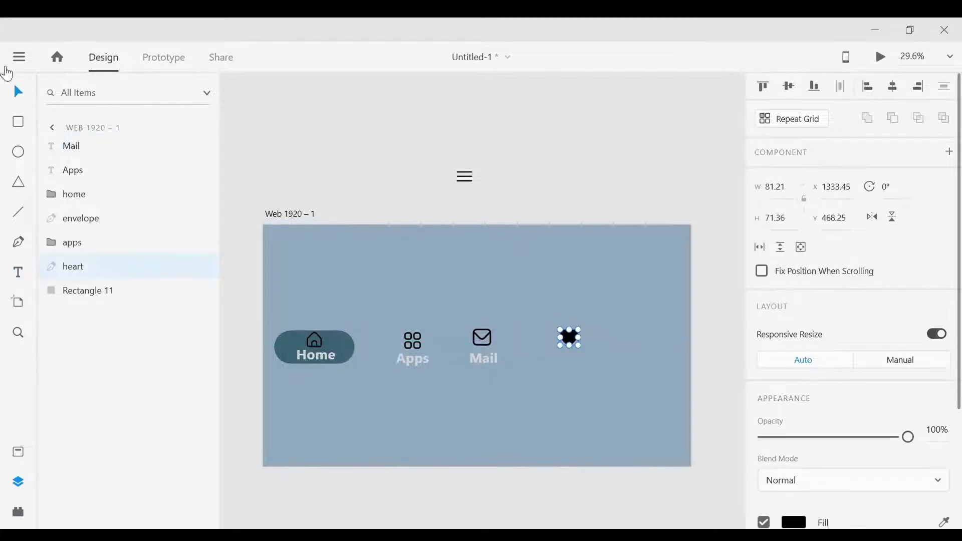
left_click(18, 272)
left_click(538, 362)
type("Love")
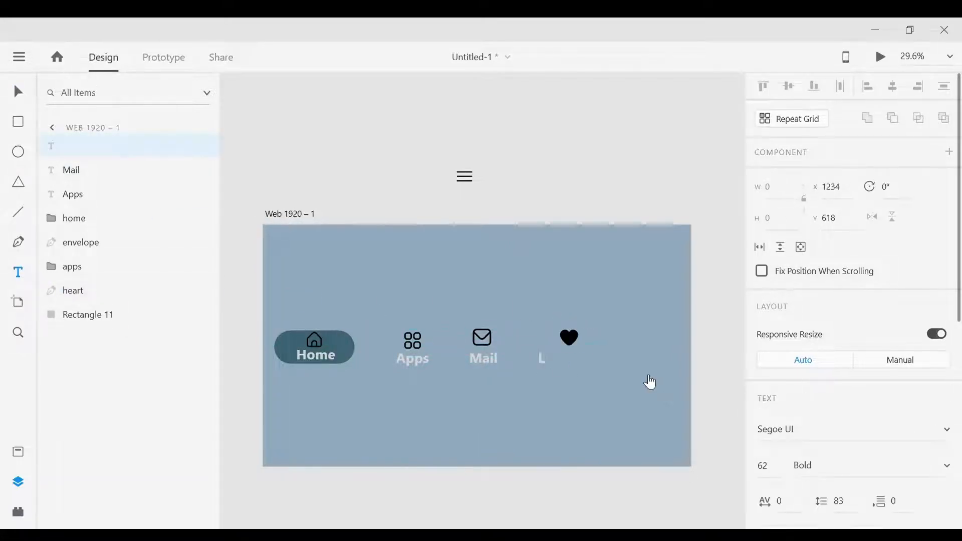
key("Escape")
key("shift+Right")
key("shift+Right")
key("Right")
key("Right")
key("shift+Right")
key("shift+Right")
key("shift+Right")
key("shift+Right")
key("shift+Right")
key("shift+Right")
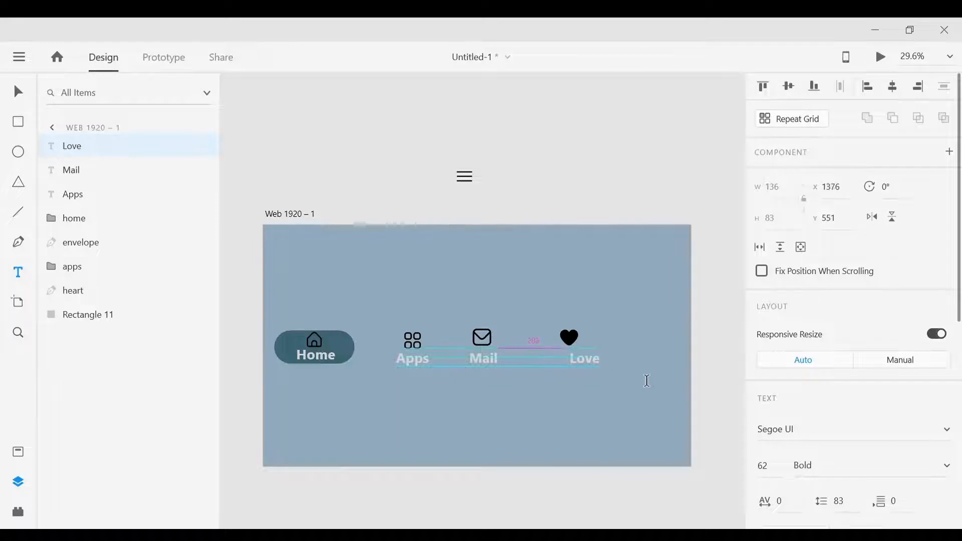
left_click(491, 391)
Step: Set the opacity of the Apps, Mail and Love labels to 0%
left_click(18, 91)
left_click_drag(270, 298, 619, 383)
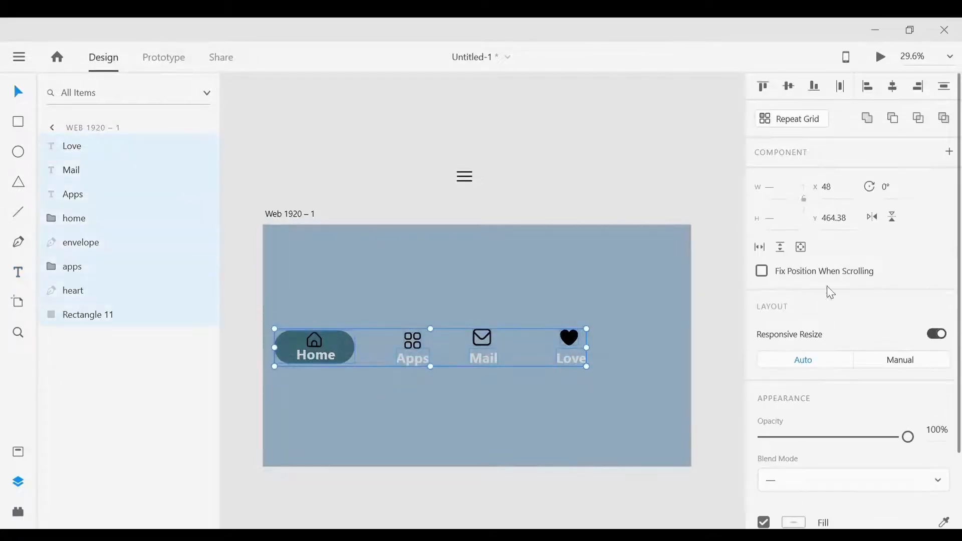
left_click(517, 283)
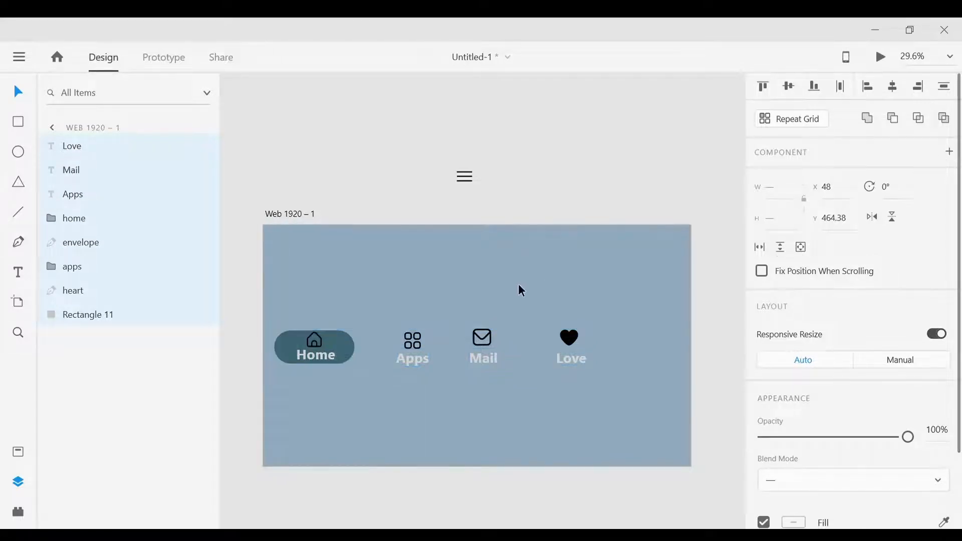
left_click(413, 360)
left_click(503, 357, "shift")
left_click(571, 357, "shift")
scroll(926, 371, "down", 4)
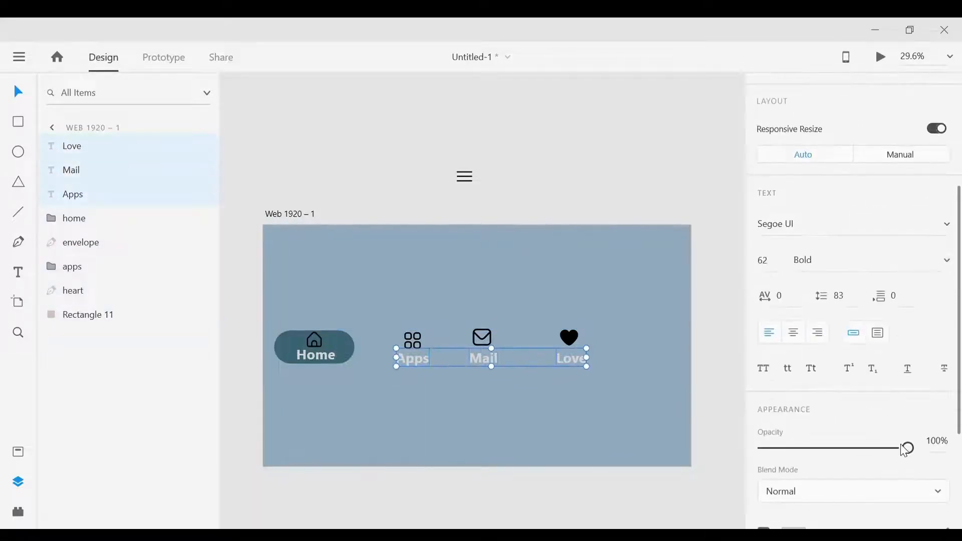
left_click_drag(905, 448, 758, 448)
Step: Turn the pill with all icons and labels into a component and add a new state named "apps"
left_click_drag(270, 285, 595, 381)
left_click(948, 151)
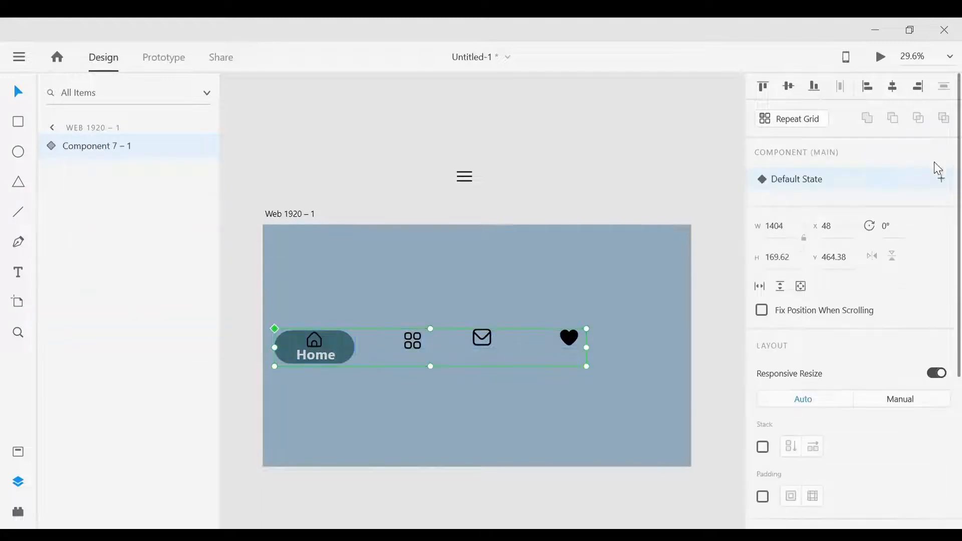
left_click(940, 179)
left_click(851, 187)
left_click(824, 212)
key("ctrl+a")
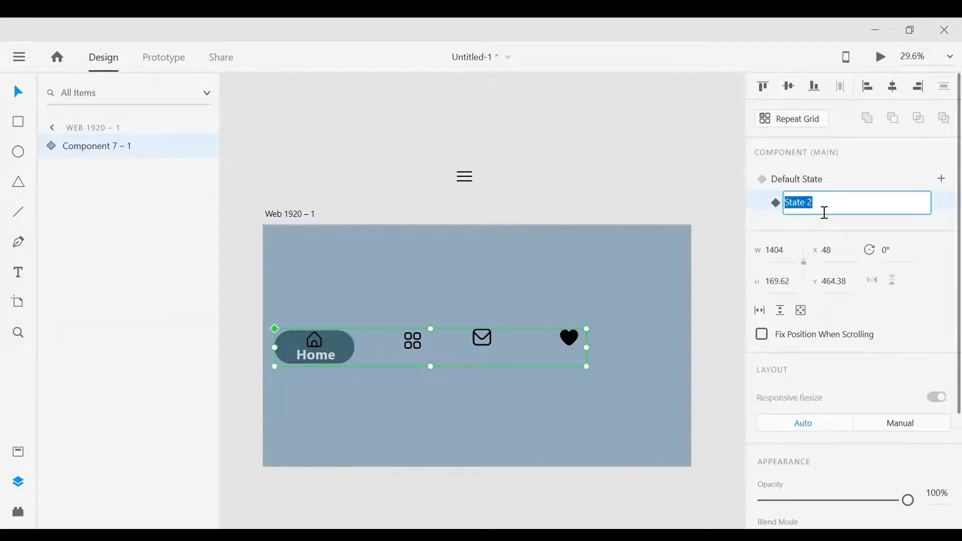
type("A")
key("Return")
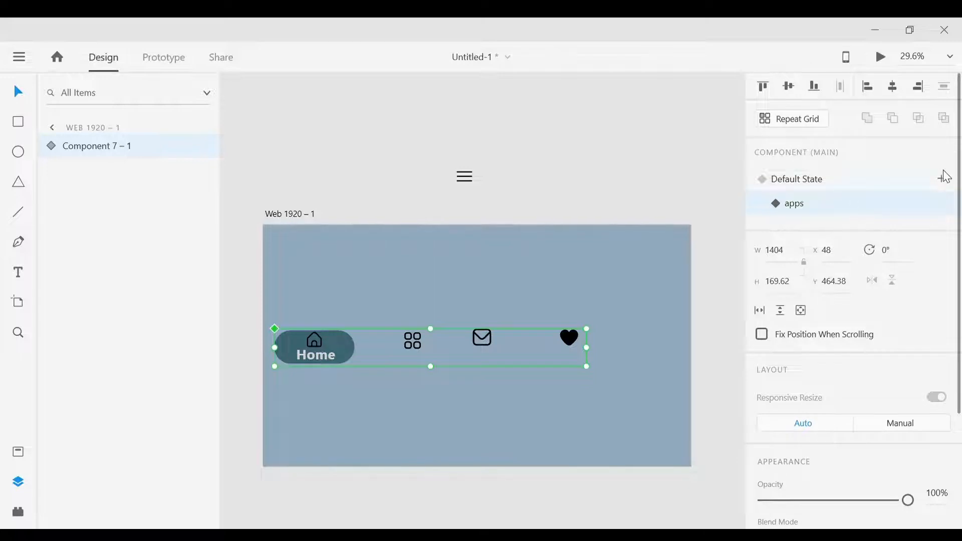
Step: Add two more states to the component, naming them "mail" and "love"
left_click(941, 178)
left_click(851, 187)
key("ctrl+a")
type("m")
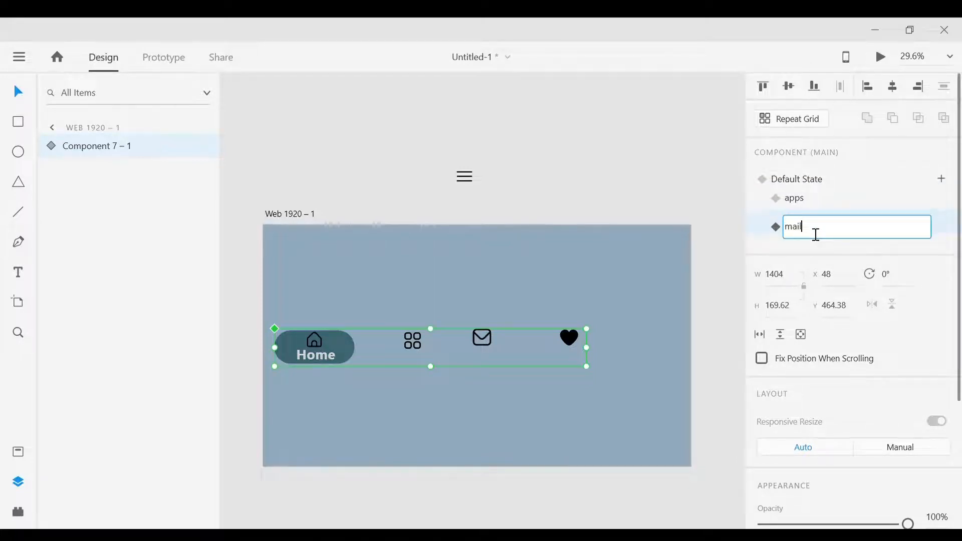
type("ail")
key("Return")
left_click(940, 178)
left_click(825, 255)
key("ctrl+a")
key("BackSpace")
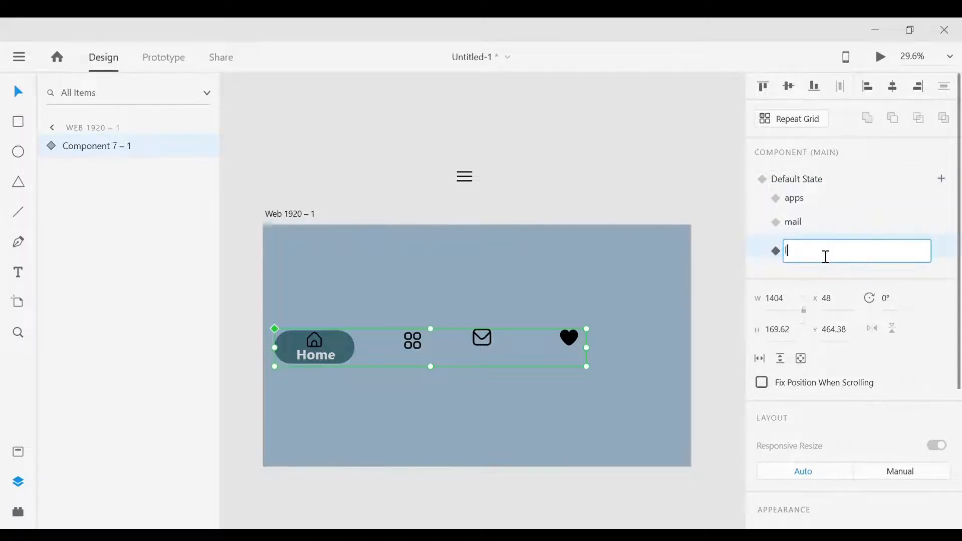
key("Return")
Step: In the apps state, move the pill rectangle horizontally from the home icon until it sits behind the apps icon
left_click(828, 207)
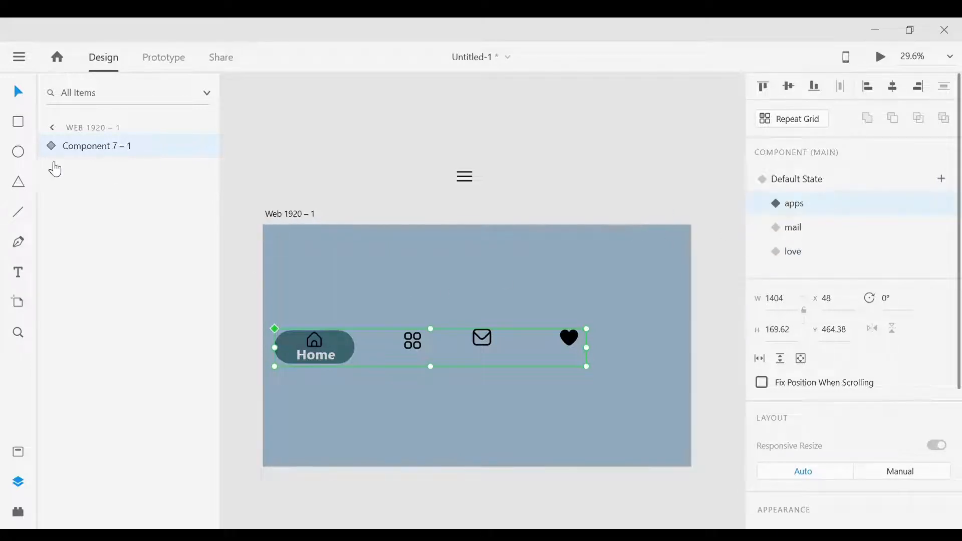
left_click(50, 145)
left_click(94, 343)
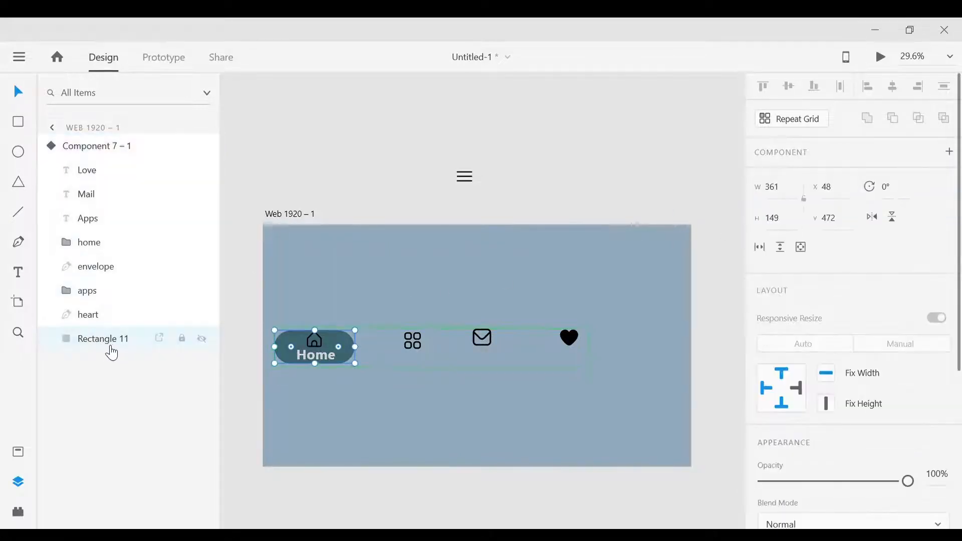
key("shift+Right")
key("shift+Right")
key("shift+Right")
key("shift+Right")
key("shift+Right")
key("shift+Right")
key("shift+Right")
key("shift+Right")
key("shift+Right")
key("shift+Right")
key("shift+Right")
key("shift+Right")
key("shift+Right")
key("shift+Right")
key("shift+Right")
key("shift+Right")
key("shift+Right")
key("shift+Right")
key("shift+Right")
key("shift+Right")
key("shift+Right")
key("shift+Right")
key("shift+Right")
key("shift+Right")
key("shift+Right")
key("shift+Right")
key("shift+Right")
key("shift+Right")
key("shift+Right")
key("shift+Right")
key("shift+Right")
key("shift+Right")
key("shift+Right")
key("shift+Right")
key("shift+Right")
key("shift+Right")
key("shift+Right")
key("shift+Right")
key("shift+Right")
key("shift+Right")
Step: Set the opacity of the Home label to 0% in the apps state
double_click(320, 361)
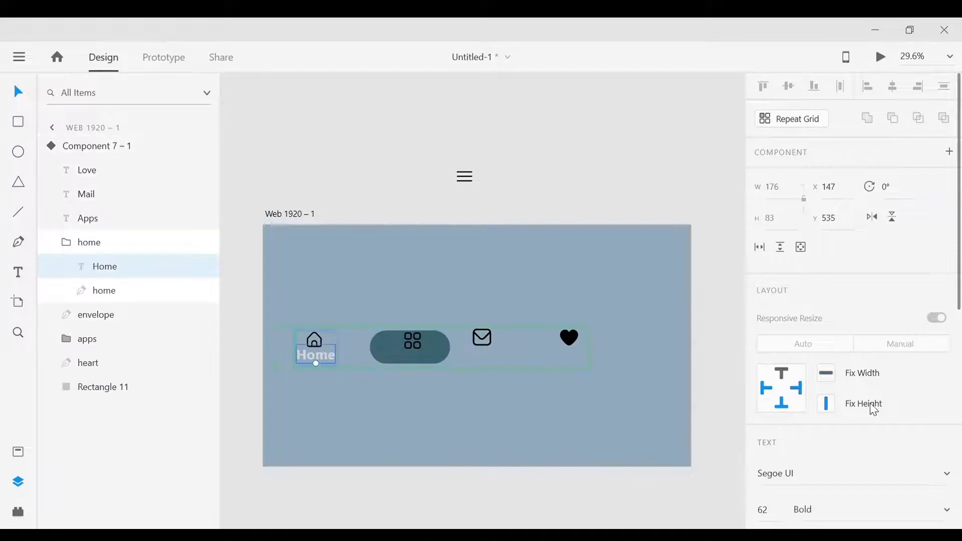
scroll(871, 405, "down", 5)
left_click_drag(907, 423, 759, 423)
Step: Set the Apps label's opacity to 100% and nudge the label up slightly inside the pill
left_click(421, 364)
scroll(801, 326, "down", 3)
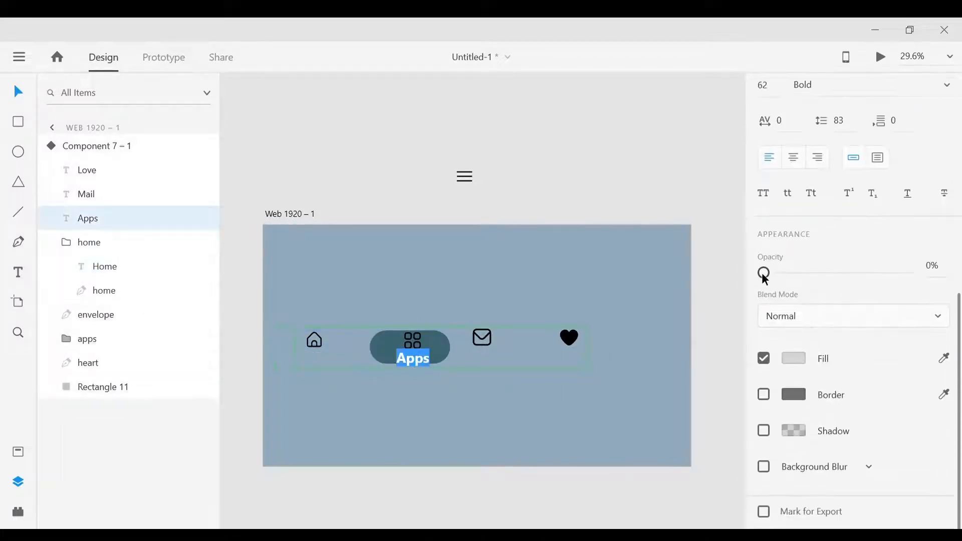
left_click_drag(761, 272, 908, 273)
key("Up")
key("Up")
key("Up")
key("Up")
key("Up")
key("Up")
key("Up")
key("Up")
key("Up")
key("Up")
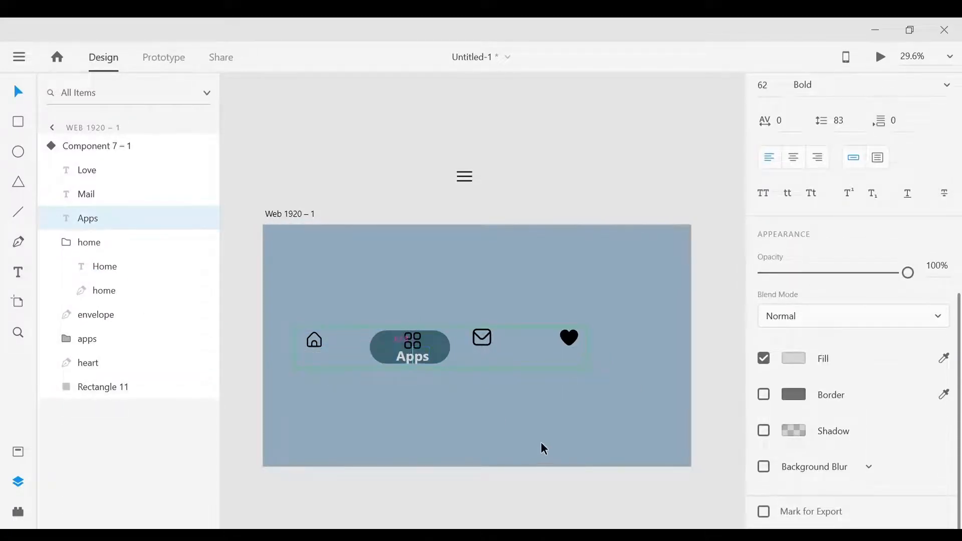
Step: Switch the component to the mail state and set the Home label's opacity to 0%
left_click(79, 152)
left_click(827, 226)
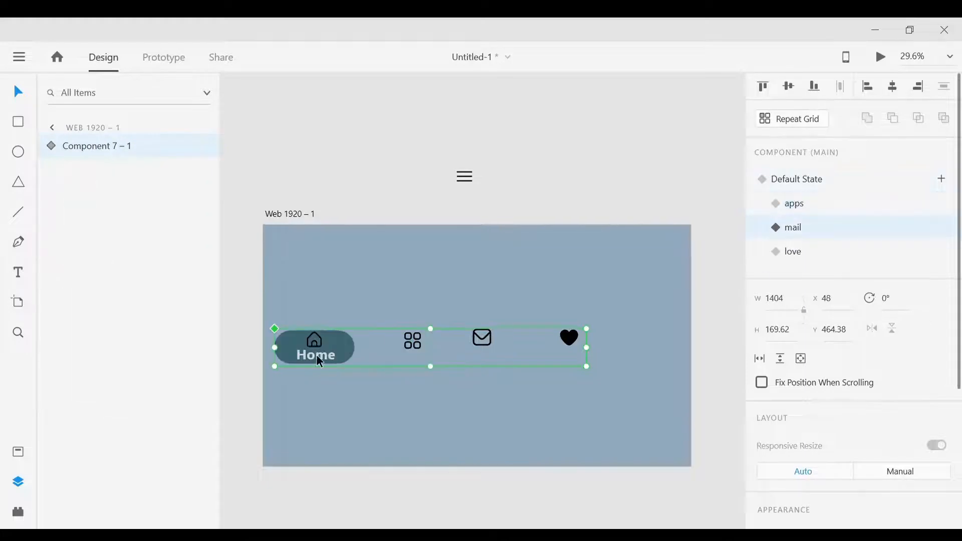
double_click(317, 354)
scroll(763, 375, "down", 5)
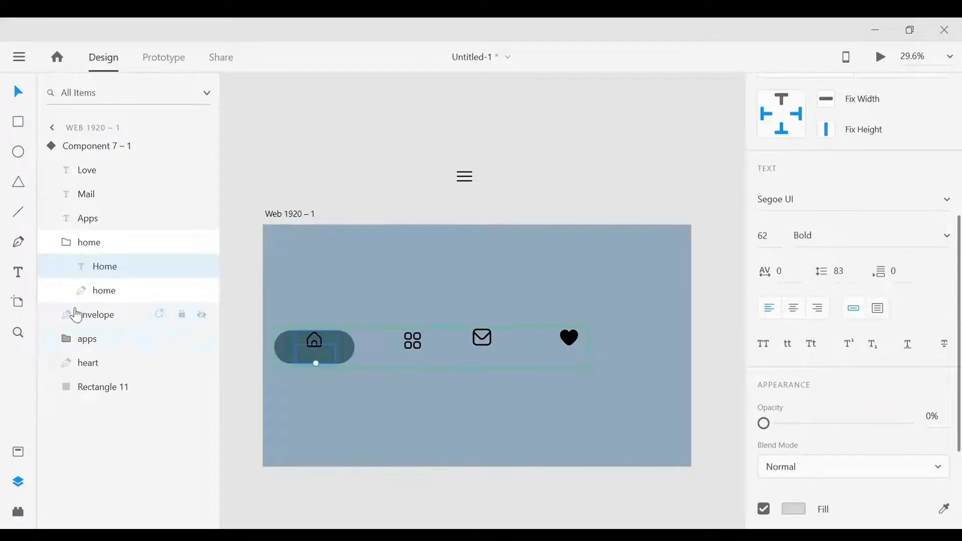
Step: Move the pill rectangle horizontally to X 778 so it sits behind the envelope icon
left_click(131, 395)
key("shift+Right")
key("shift+Right")
key("shift+Right")
key("shift+Right")
key("shift+Right")
key("shift+Right")
key("shift+Right")
key("shift+Right")
key("shift+Right")
key("shift+Right")
key("shift+Right")
key("shift+Right")
key("shift+Right")
key("shift+Right")
key("shift+Right")
key("shift+Right")
key("shift+Right")
key("shift+Right")
key("shift+Right")
key("shift+Right")
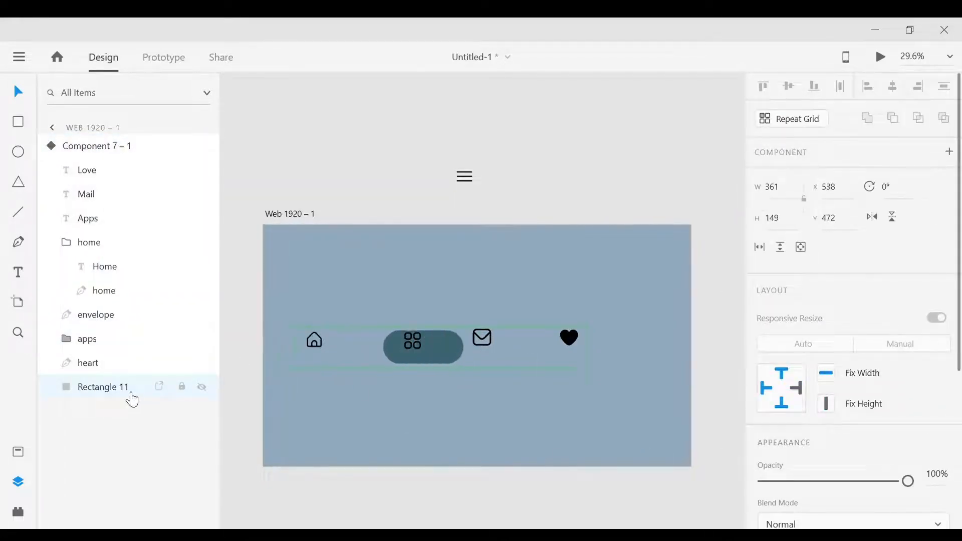
key("shift+Right")
key("shift+Right")
key("shift+Right")
key("shift+Right")
key("shift+Right")
key("shift+Right")
key("shift+Right")
key("shift+Right")
key("shift+Right")
key("shift+Right")
key("shift+Right")
key("shift+Right")
key("shift+Right")
key("shift+Right")
key("shift+Right")
key("shift+Right")
key("shift+Right")
key("shift+Right")
key("shift+Right")
key("shift+Right")
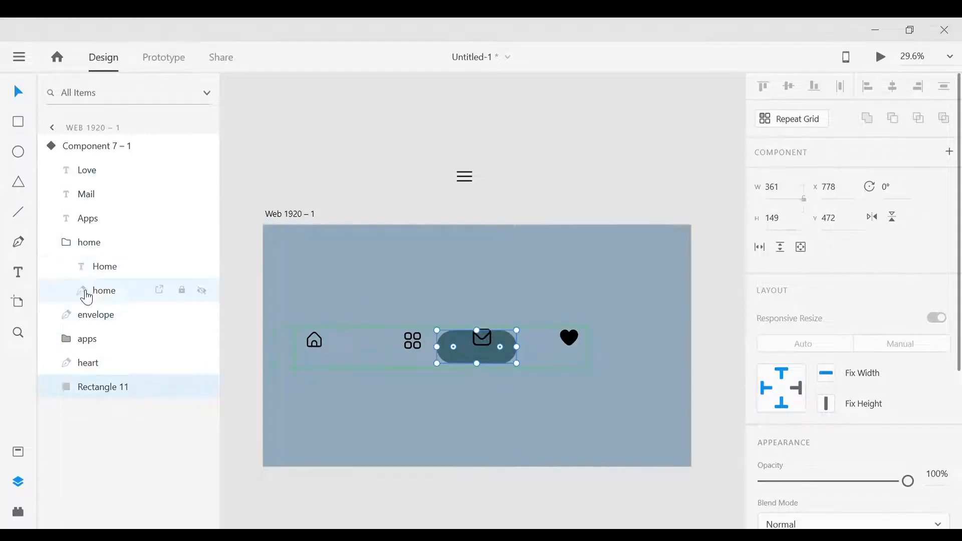
Step: Set the opacity of the Mail label to 100% in the mail state
left_click(89, 198)
scroll(792, 457, "down", 4)
left_click_drag(759, 491, 906, 491)
Step: Shift the envelope icon slightly down and left inside the pill, and nudge the Mail label left and up beneath it
left_click(482, 340)
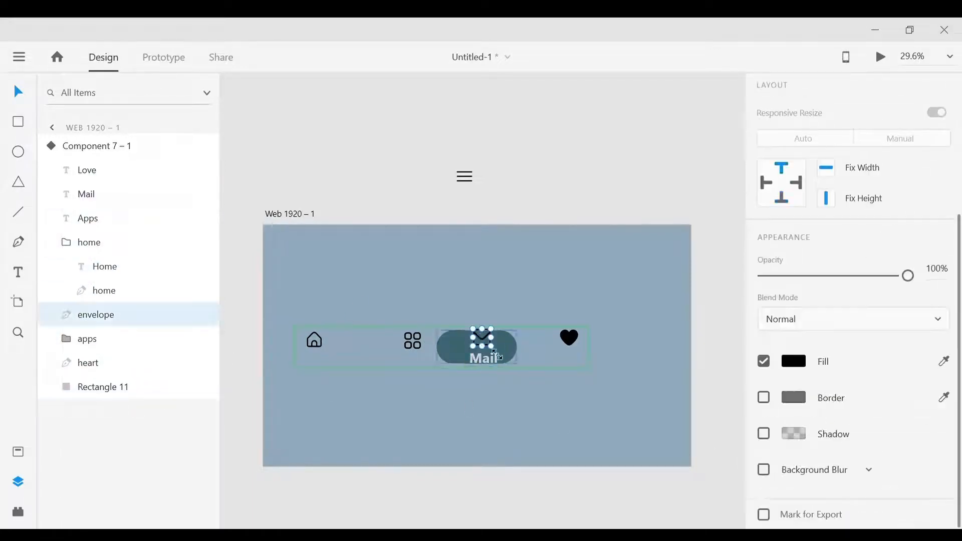
left_click(495, 362)
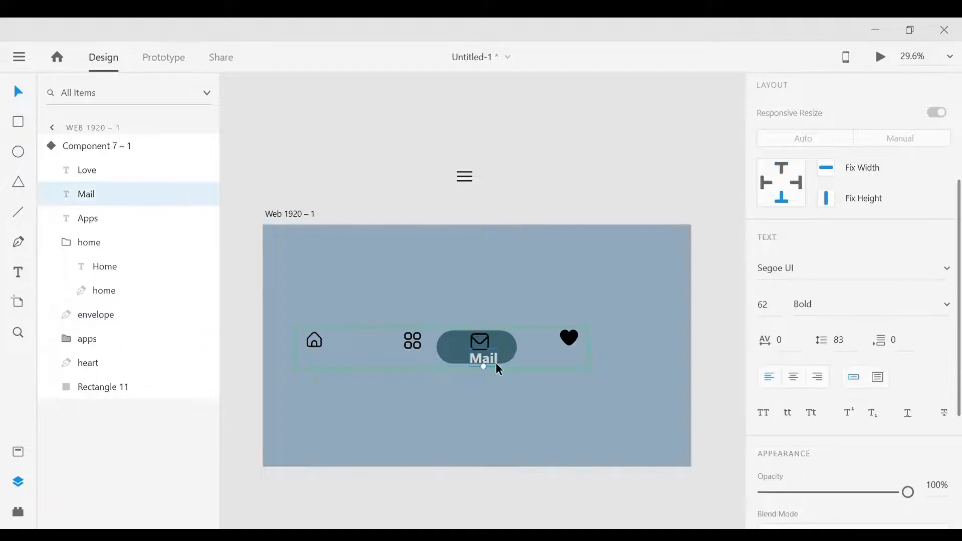
key("Left")
key("Left")
key("Left")
key("Left")
key("Left")
key("Left")
key("Left")
key("Left")
key("Left")
key("Left")
key("Left")
key("Left")
key("Left")
key("Left")
key("Left")
key("Left")
key("Left")
key("Left")
key("Up")
key("Up")
Step: Switch the component to the love state and set the Home label's opacity to 0%
left_click(80, 148)
left_click(805, 184)
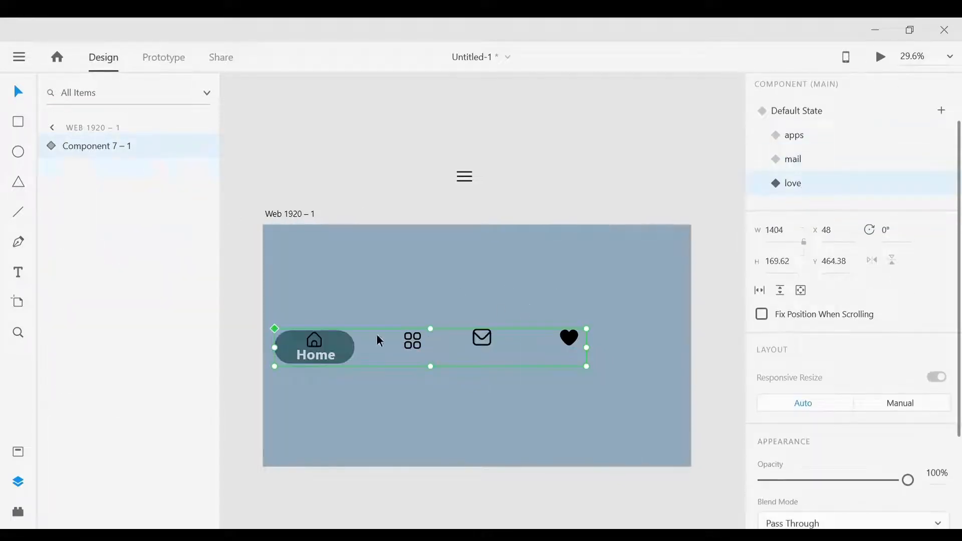
double_click(320, 356)
double_click(319, 357)
scroll(861, 441, "down", 3)
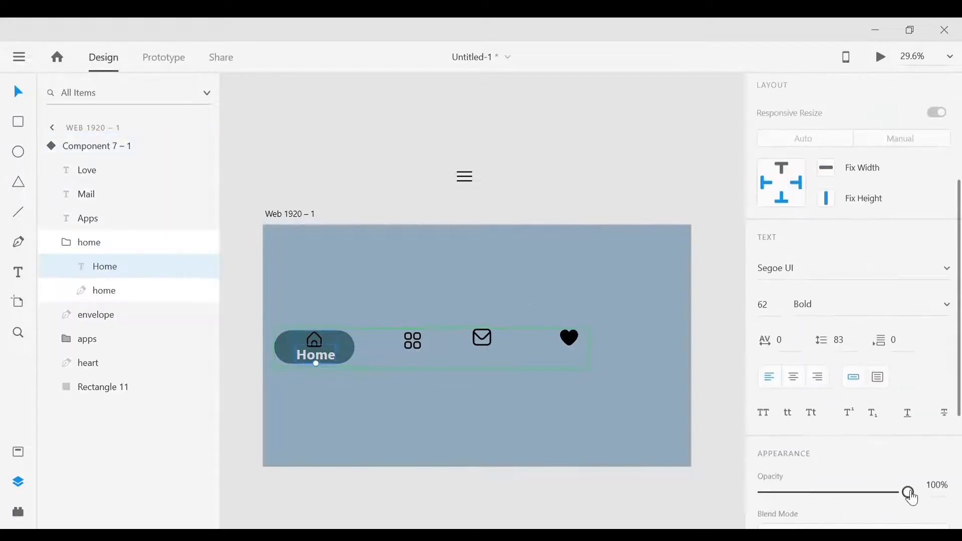
left_click_drag(907, 493, 756, 492)
Step: Move the pill rectangle horizontally across the bar so it sits behind the heart icon
left_click(332, 346)
key("shift+Right")
key("shift+Right")
key("shift+Right")
key("shift+Right")
key("shift+Right")
key("shift+Right")
key("shift+Right")
key("shift+Right")
key("shift+Right")
key("shift+Right")
key("shift+Right")
key("shift+Right")
key("shift+Right")
key("shift+Right")
key("shift+Right")
key("shift+Right")
key("shift+Right")
key("shift+Right")
key("shift+Right")
key("shift+Right")
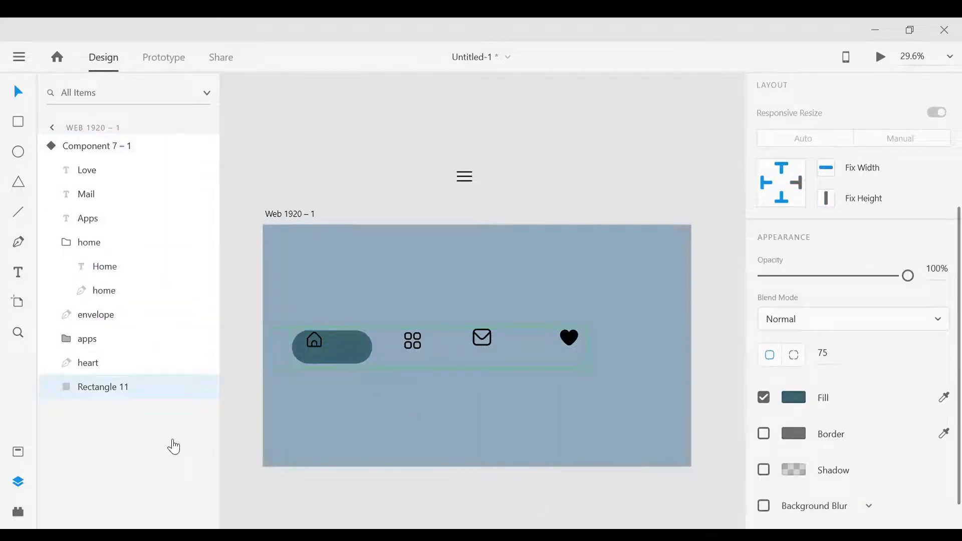
key("shift+Right")
key("shift+Right")
key("shift+Right")
key("shift+Right")
key("shift+Right")
key("shift+Right")
key("shift+Right")
key("shift+Right")
key("shift+Right")
key("shift+Right")
key("shift+Right")
key("shift+Right")
key("shift+Right")
key("shift+Right")
key("shift+Right")
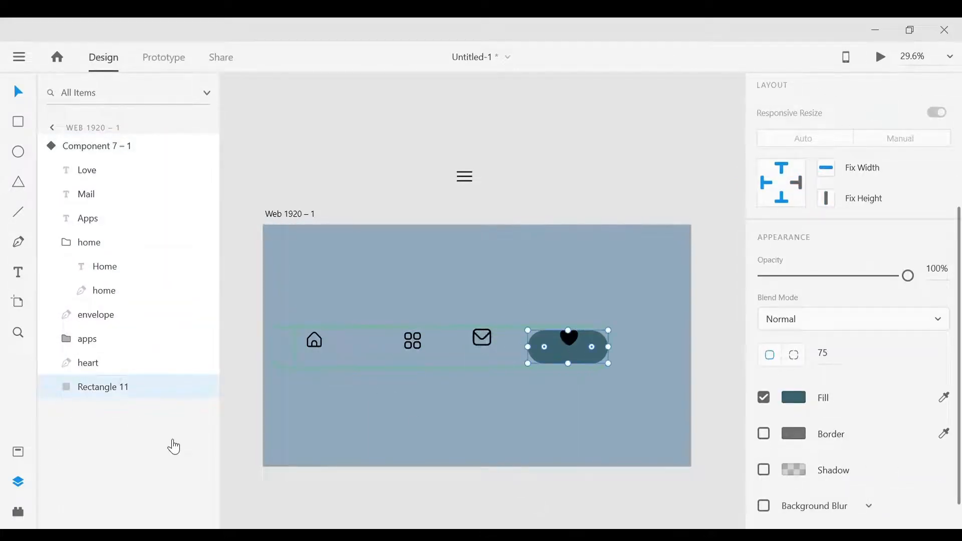
Step: Nudge the heart icon slightly down inside the pill and set the Love label's opacity to 100%
left_click(573, 338)
key("shift+Down")
key("shift+Down")
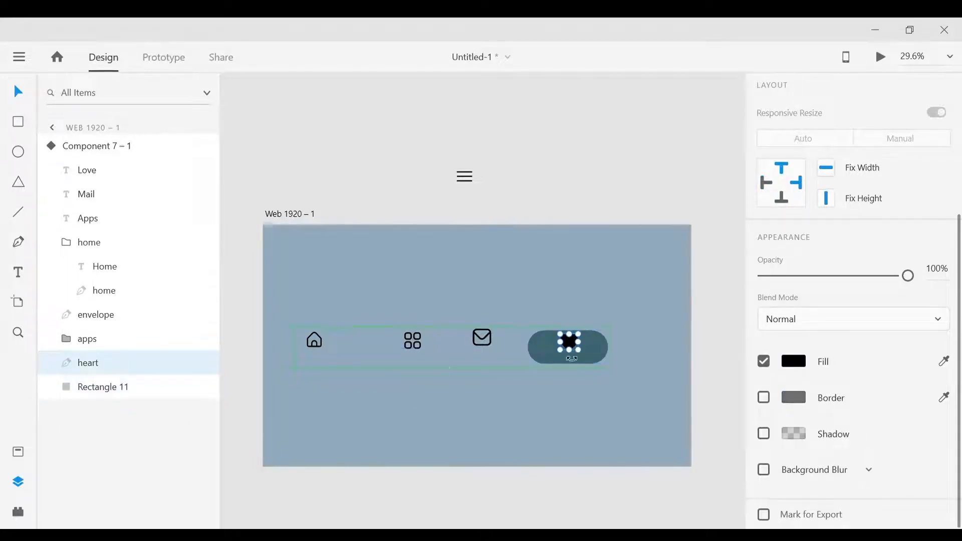
left_click(571, 357)
scroll(830, 441, "down", 4)
left_click_drag(781, 286, 907, 286)
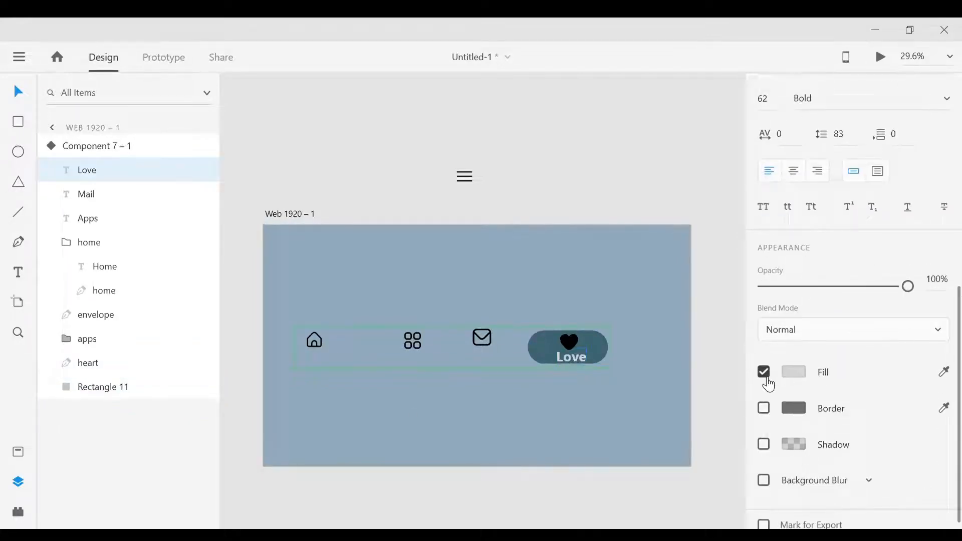
Step: Check the component's default, apps, mail and love states one after another
left_click(120, 147)
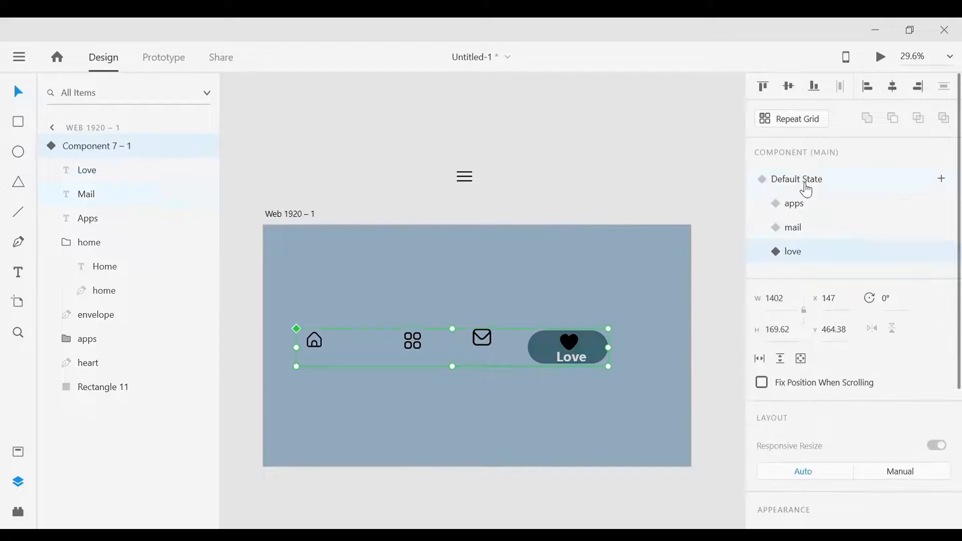
left_click(863, 181)
left_click(793, 208)
left_click(797, 227)
left_click(793, 251)
Step: In the default state, link the apps icon to the apps state with a Tap trigger and Auto-Animate in prototype mode
left_click(775, 182)
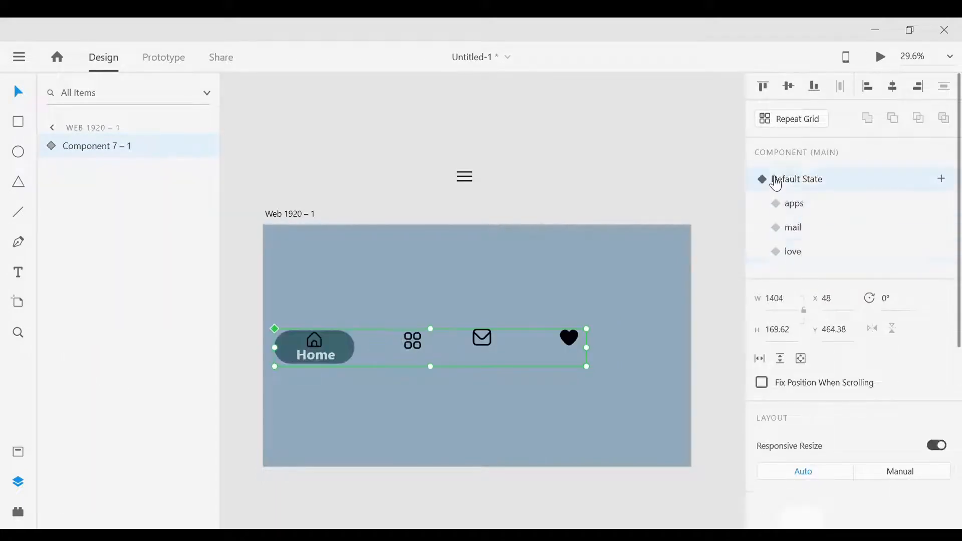
left_click(179, 63)
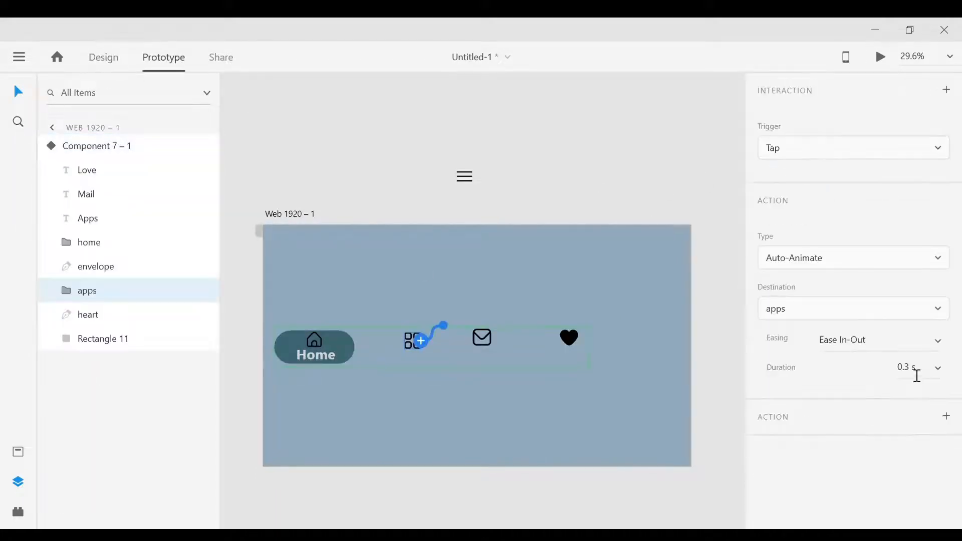
left_click(916, 371)
Step: In the default state, link the envelope icon to the mail state with a Tap trigger and Auto-Animate
left_click(483, 338)
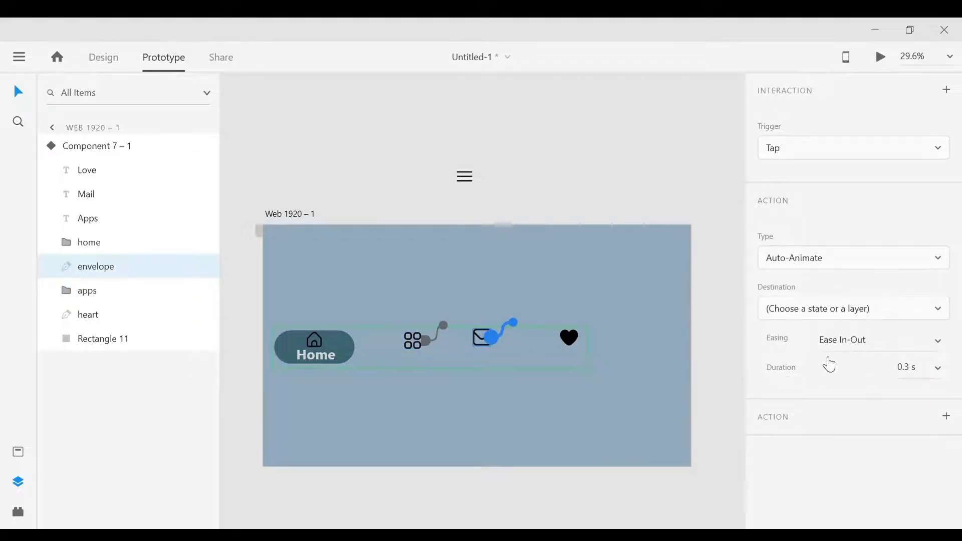
left_click(803, 390)
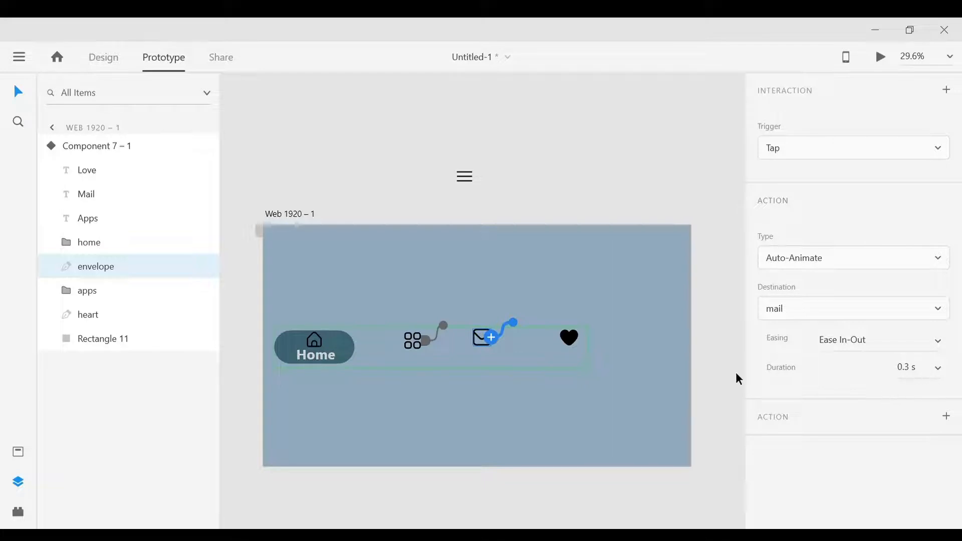
left_click(912, 369)
type("5")
Step: In the default state, link the heart icon to the love state with a Tap trigger, Auto-Animate and 0.3 s duration
left_click(574, 339)
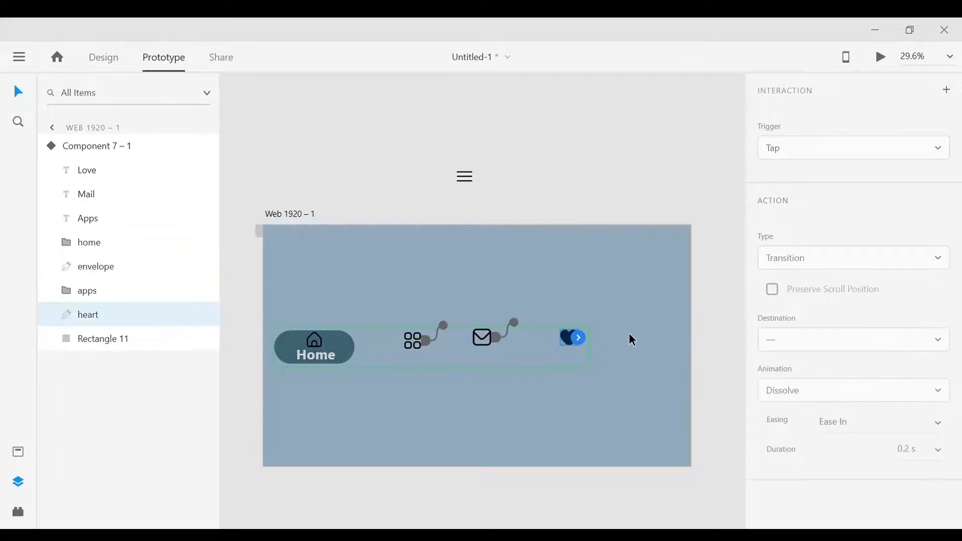
left_click(578, 338)
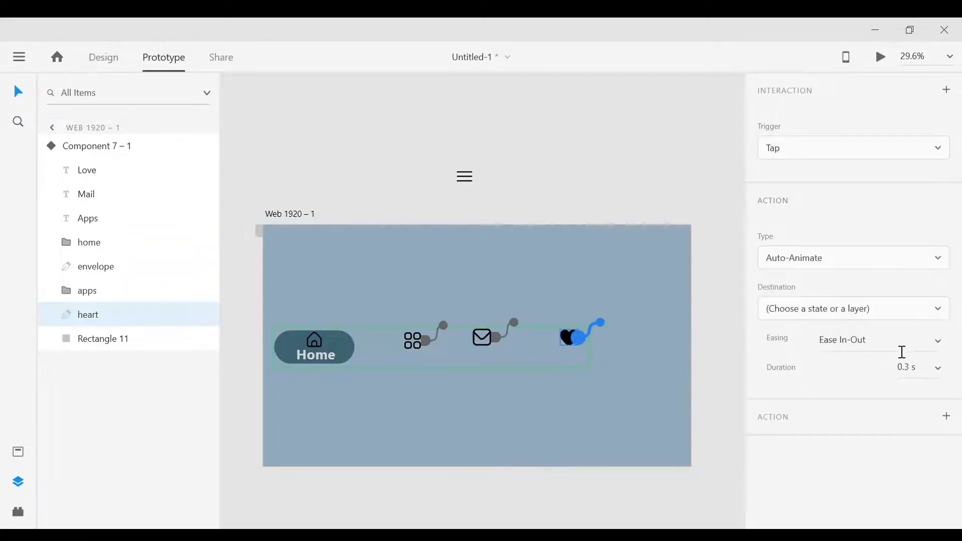
left_click(882, 310)
left_click(815, 412)
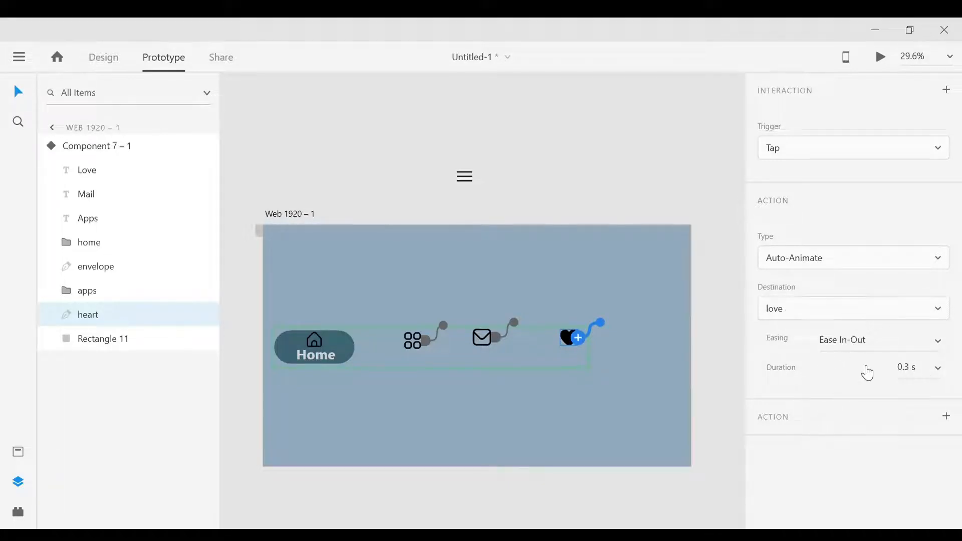
left_click(920, 378)
key("Escape")
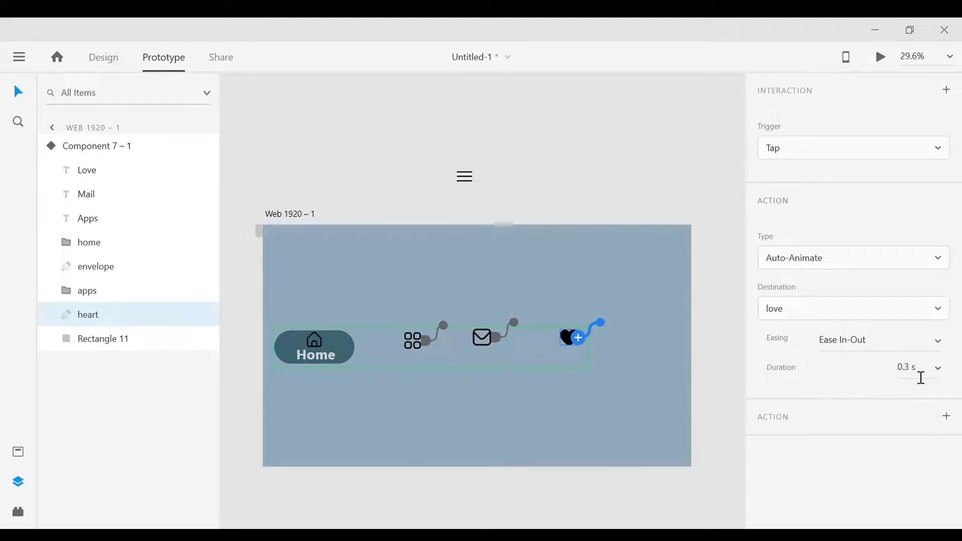
Step: Switch the component to the apps state and link the home icon back to Default State with a Tap trigger and Auto-Animate
left_click(98, 152)
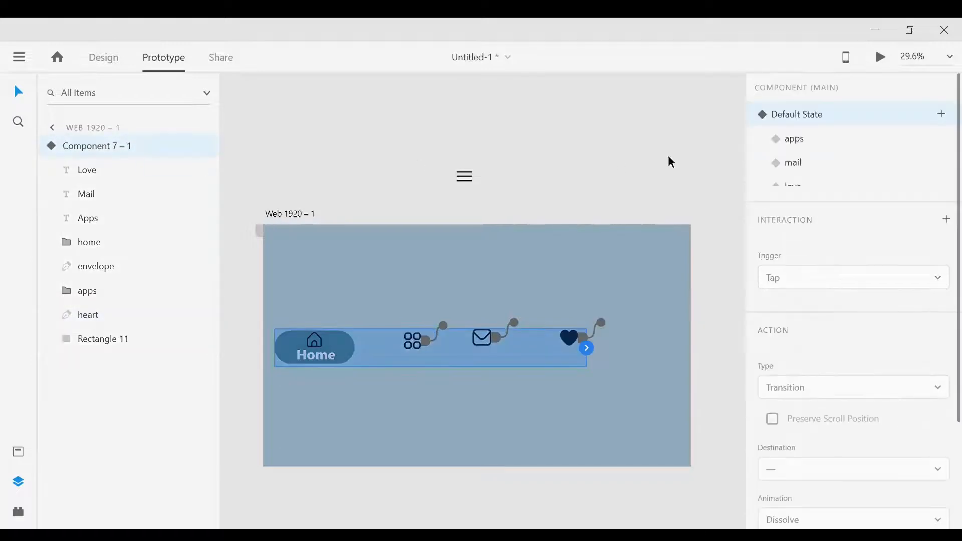
left_click(833, 142)
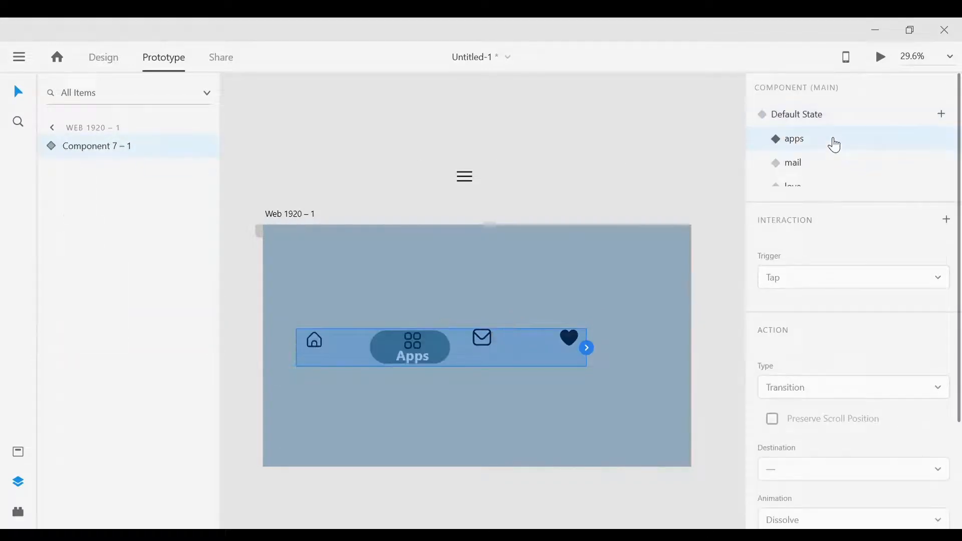
double_click(321, 347)
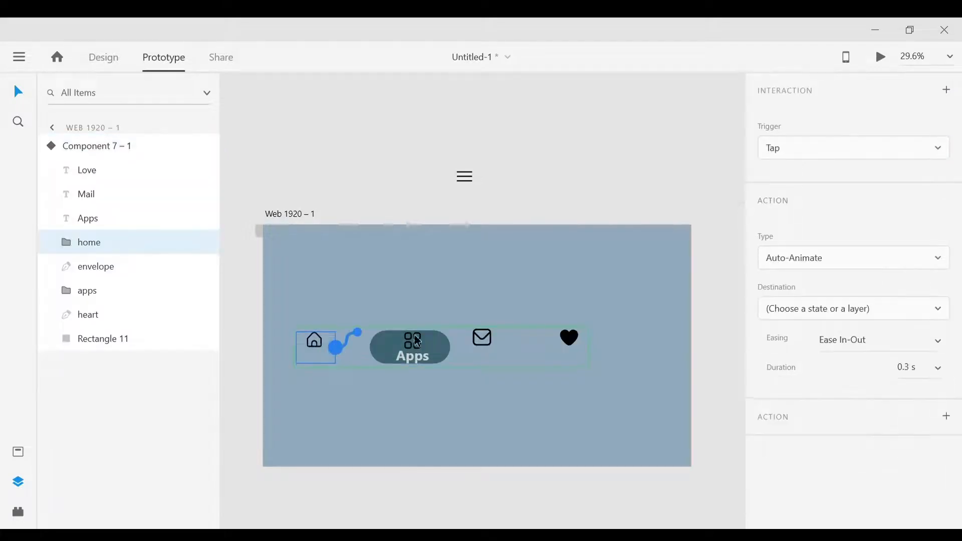
left_click(808, 358)
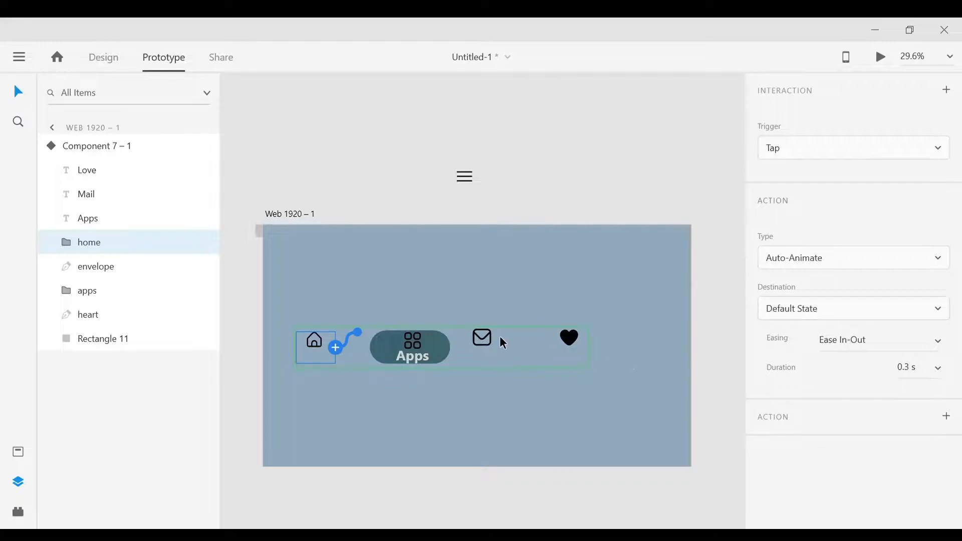
Step: In the apps state, add Tap Auto-Animate links from the envelope icon to the mail state and from the heart icon to the love state
left_click(482, 339)
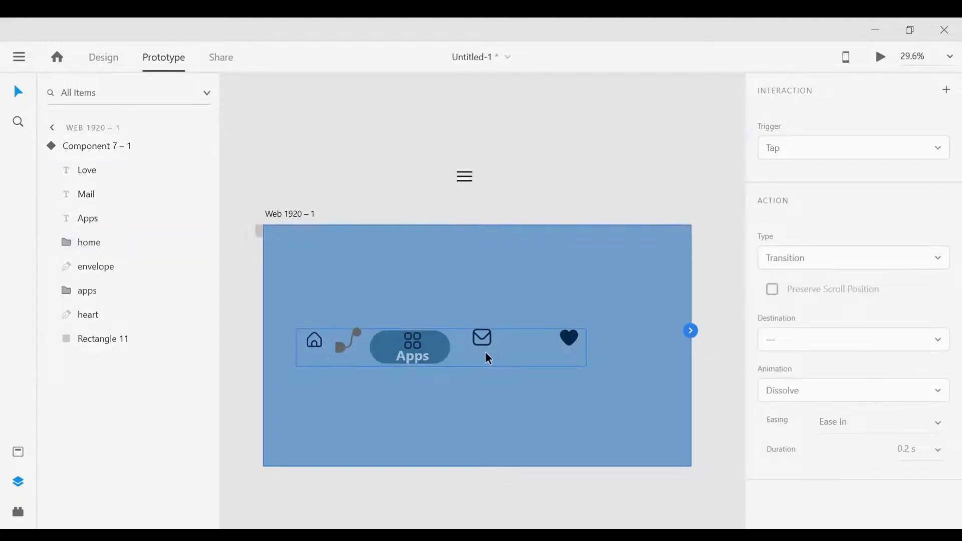
left_click(486, 351)
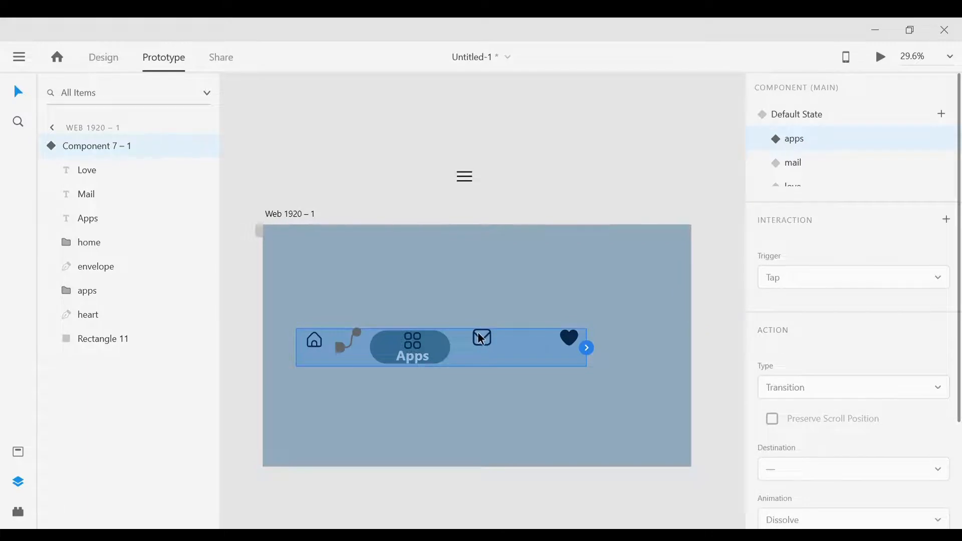
left_click(478, 335)
left_click(482, 353)
double_click(483, 356)
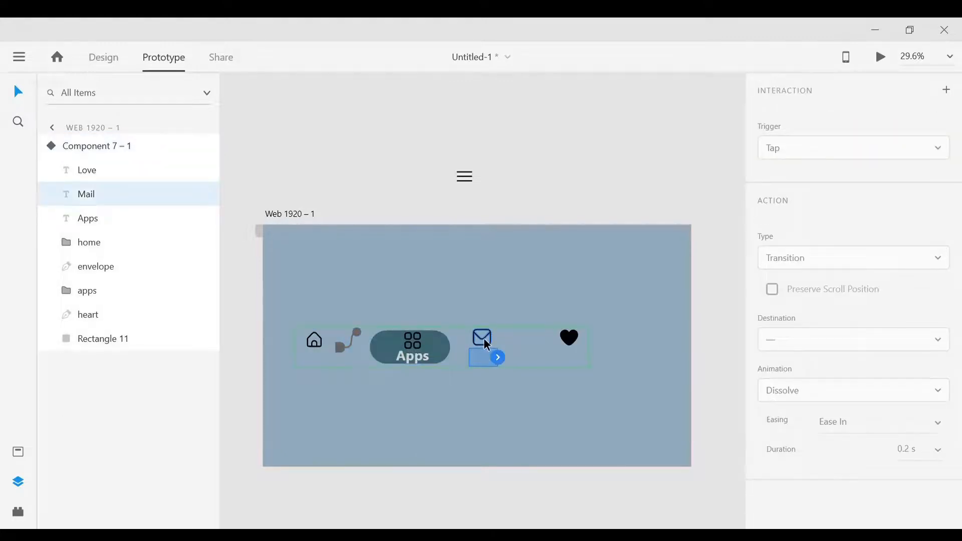
left_click(485, 341)
left_click(492, 340)
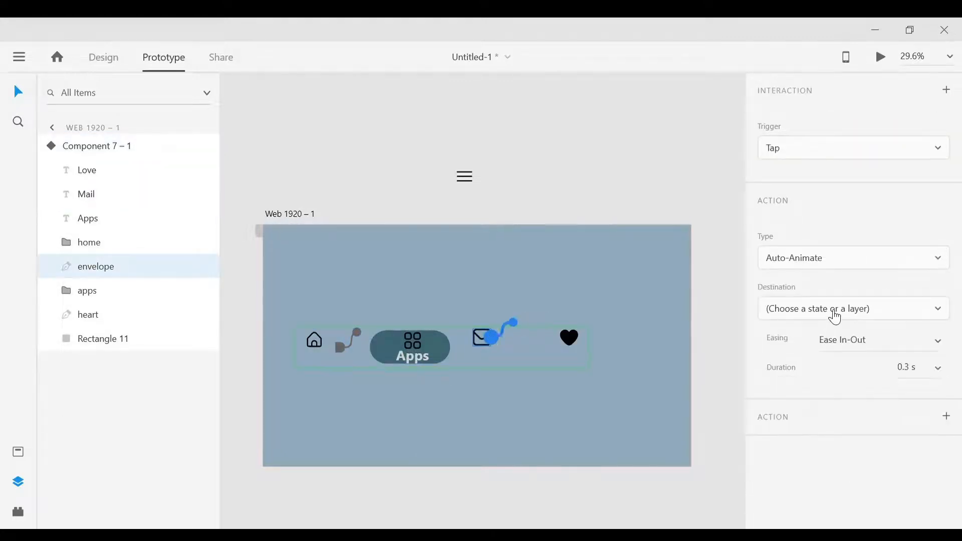
left_click(817, 381)
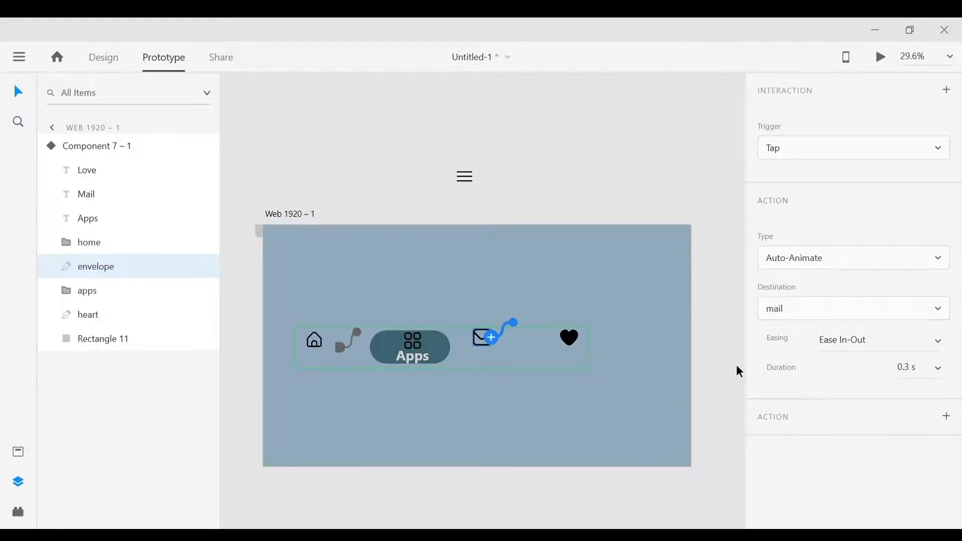
left_click(573, 339)
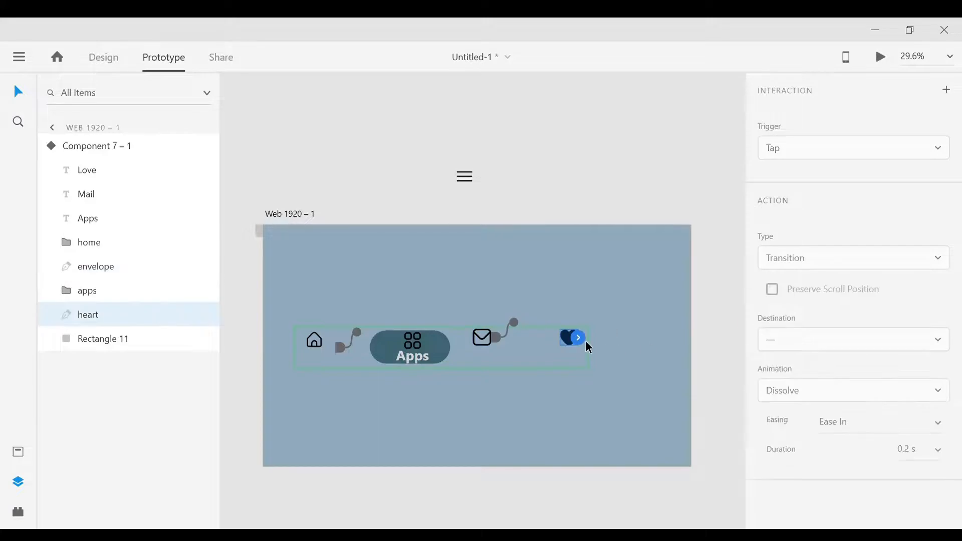
left_click(578, 339)
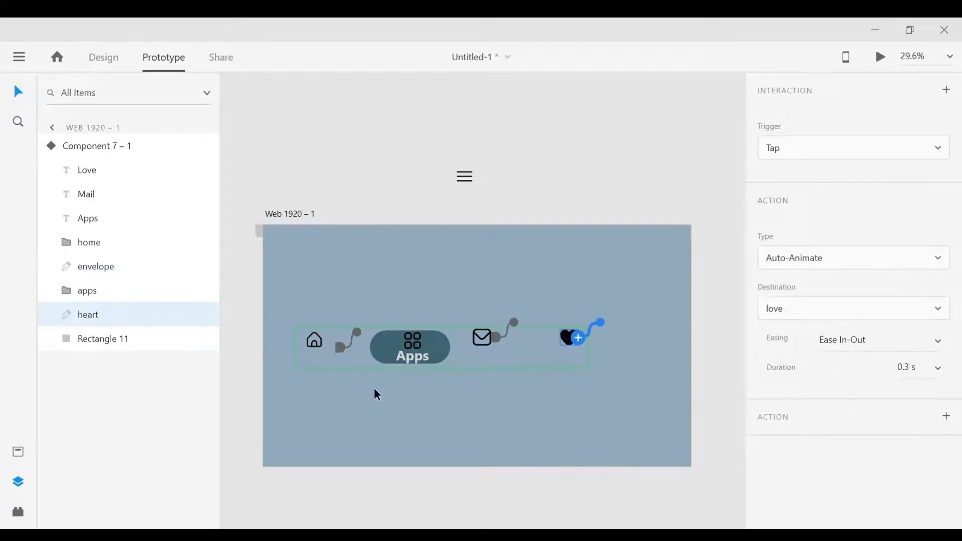
Step: Switch the component to the mail state and link the home icon to Default State with a Tap trigger and Auto-Animate
left_click(115, 150)
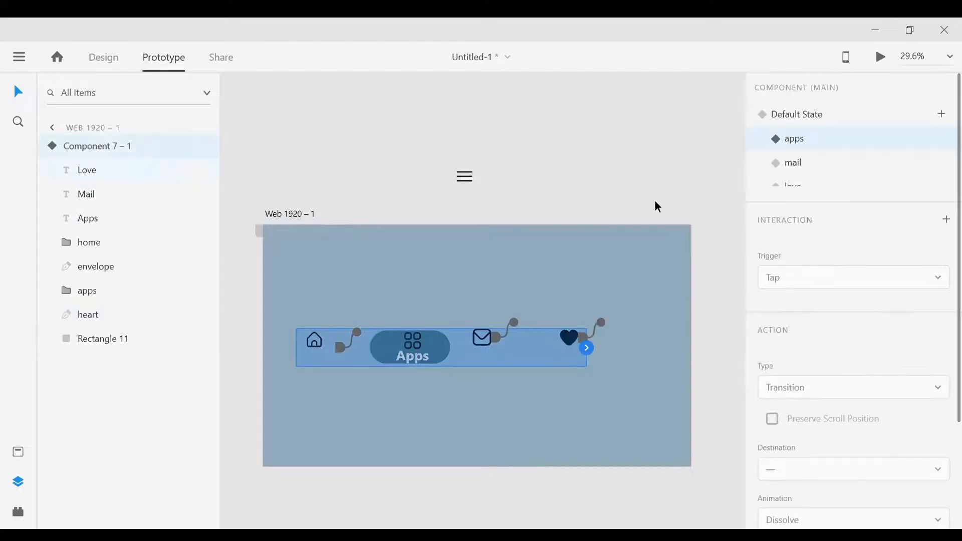
left_click(849, 165)
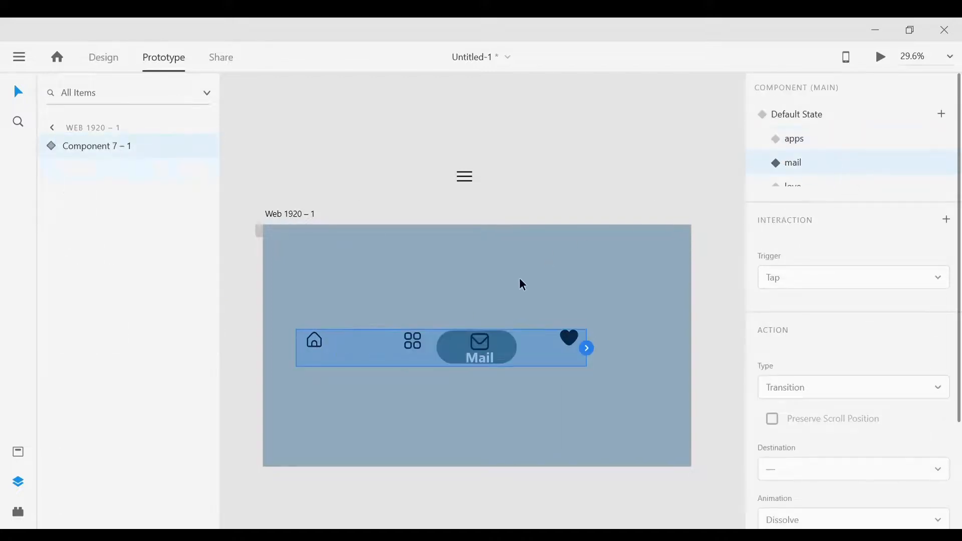
double_click(315, 349)
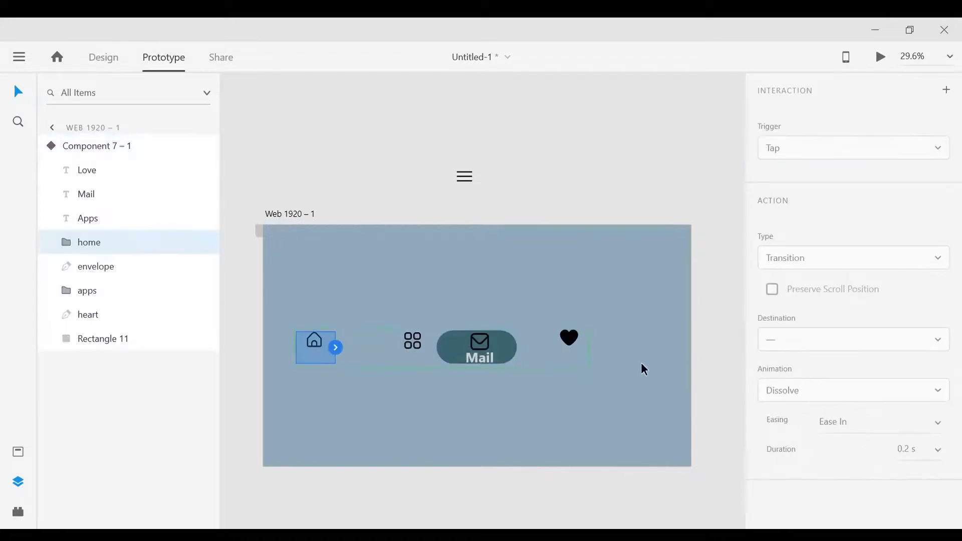
left_click(336, 348)
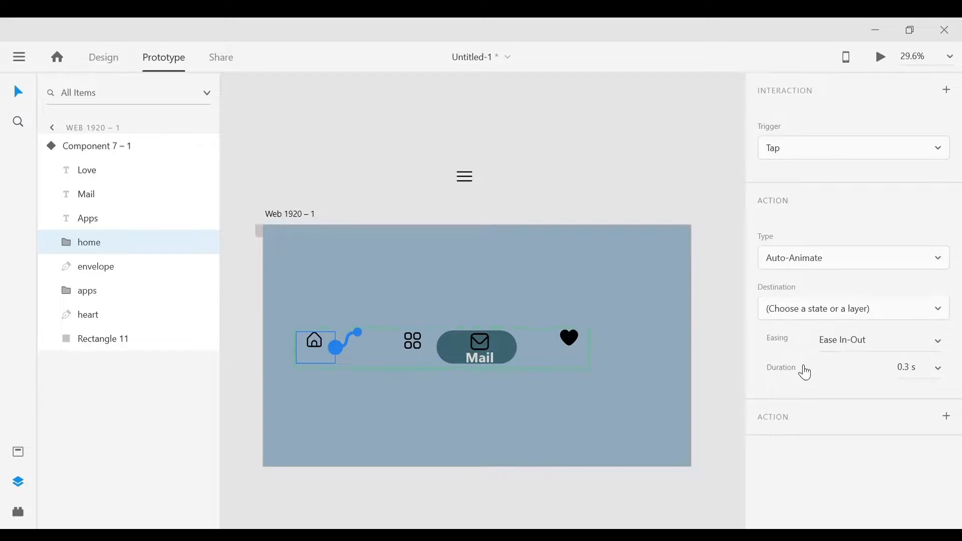
Step: In the mail state, link the apps icon to the apps state with a Tap trigger and Auto-Animate
left_click(412, 345)
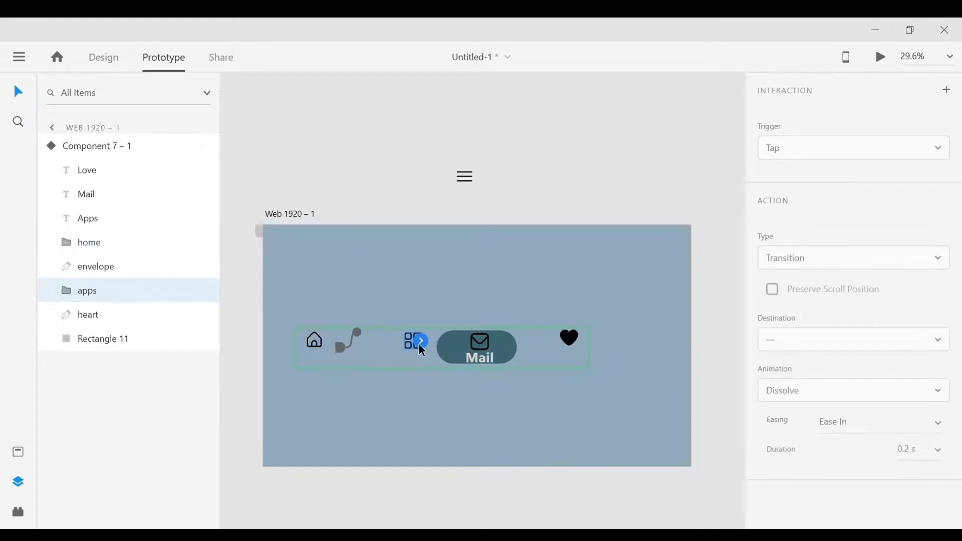
left_click(420, 344)
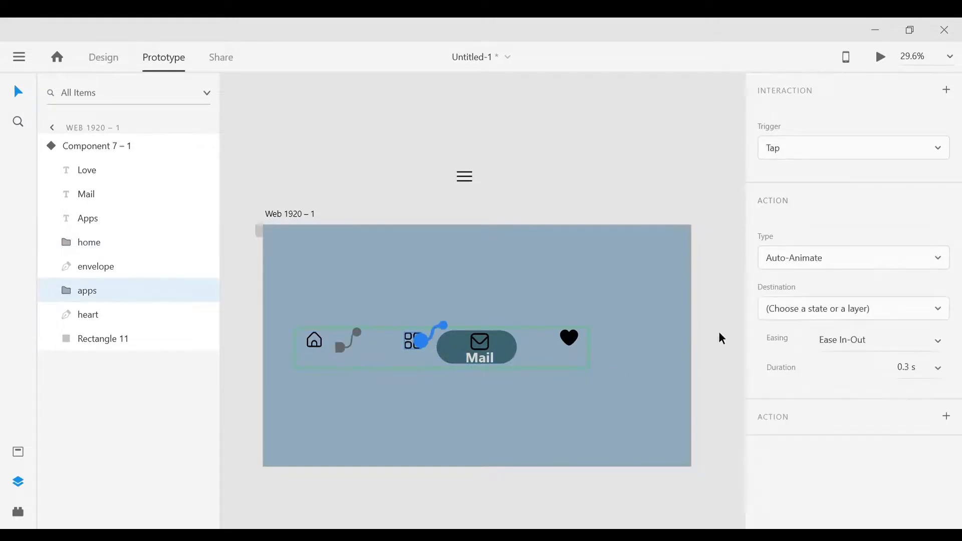
left_click(822, 307)
left_click(791, 384)
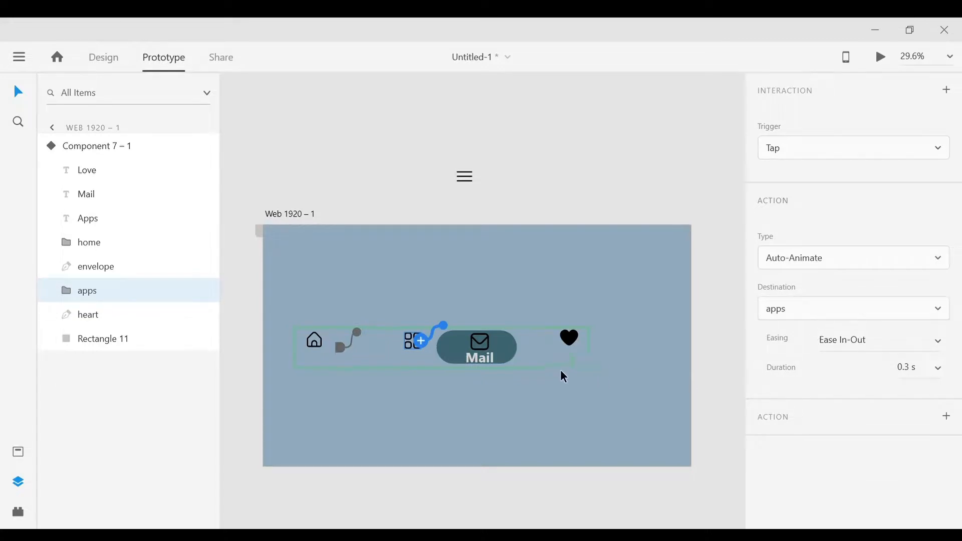
Step: In the mail state, link the heart icon to the love state with a Tap trigger and Auto-Animate
left_click(568, 340)
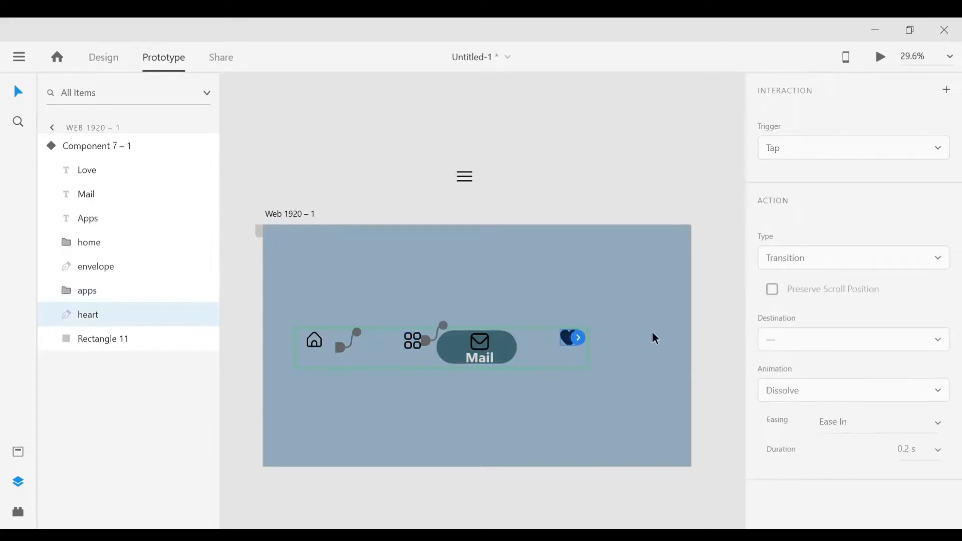
left_click(580, 340)
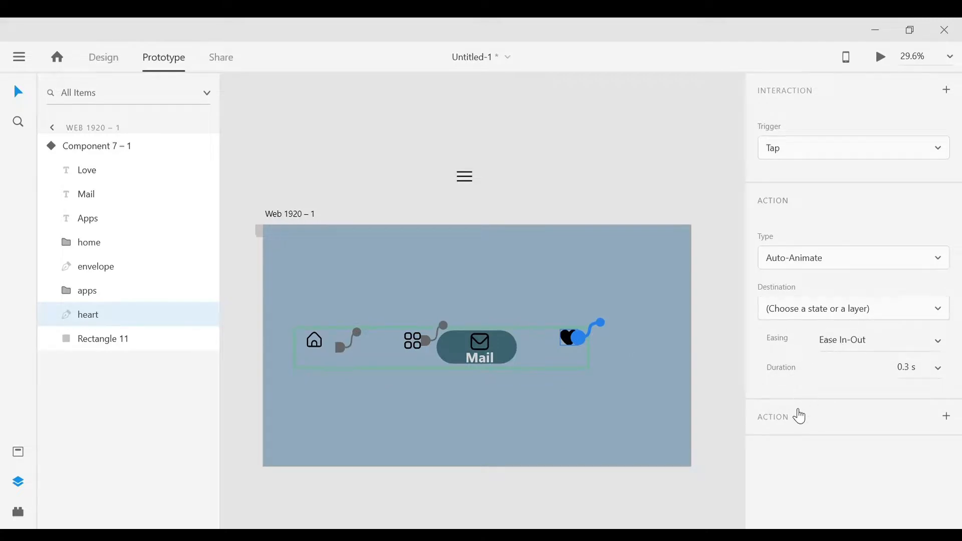
Step: Switch the component to the love state and link the home icon to Default State with a Tap trigger and Auto-Animate
left_click(59, 145)
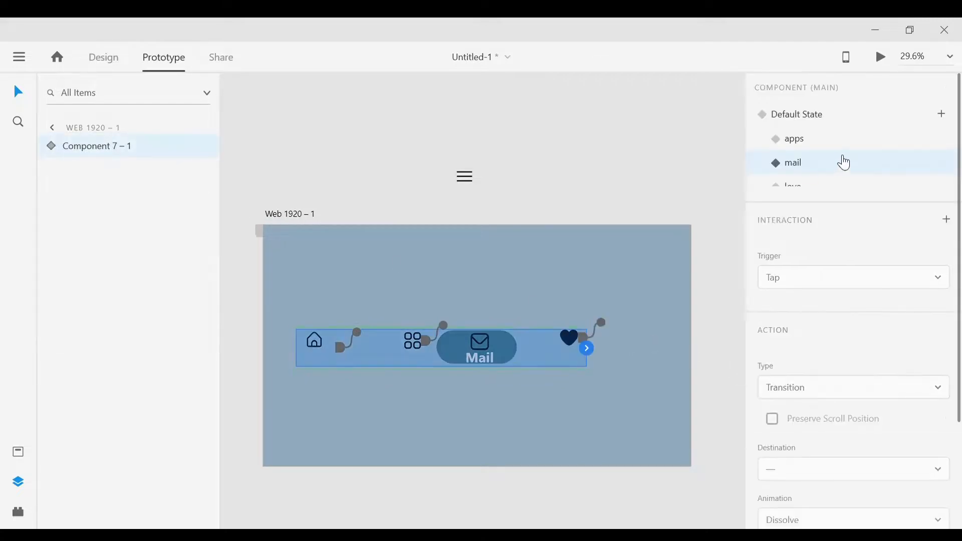
scroll(852, 159, "down", 1)
left_click(790, 180)
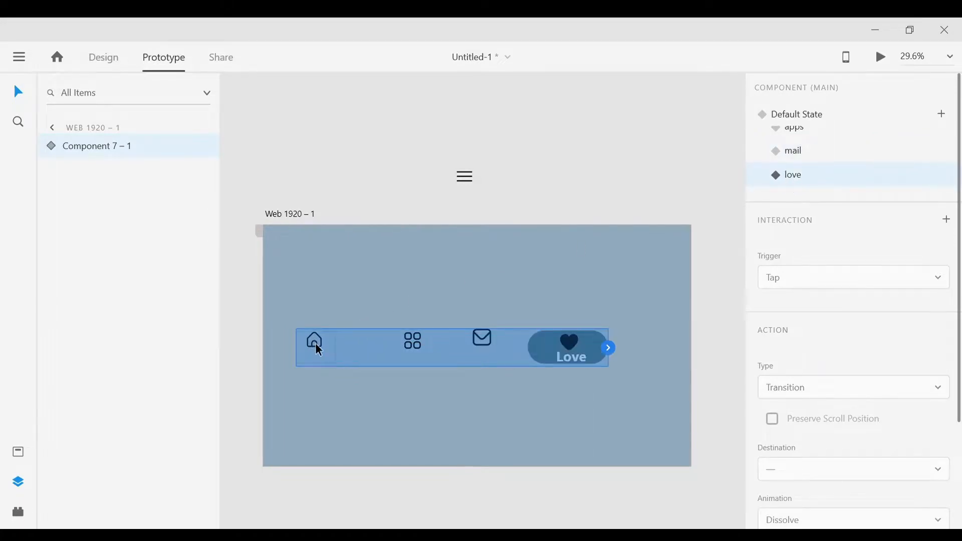
double_click(327, 354)
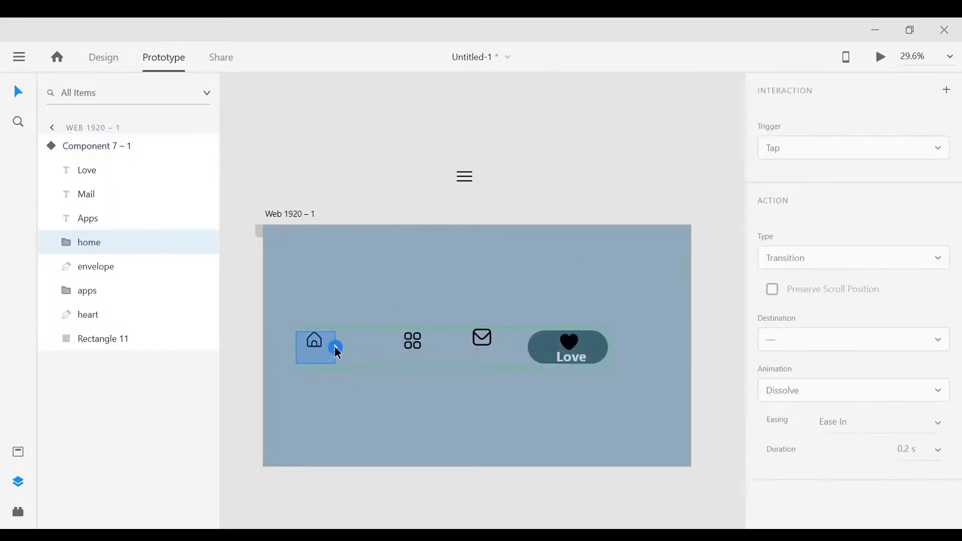
left_click(827, 310)
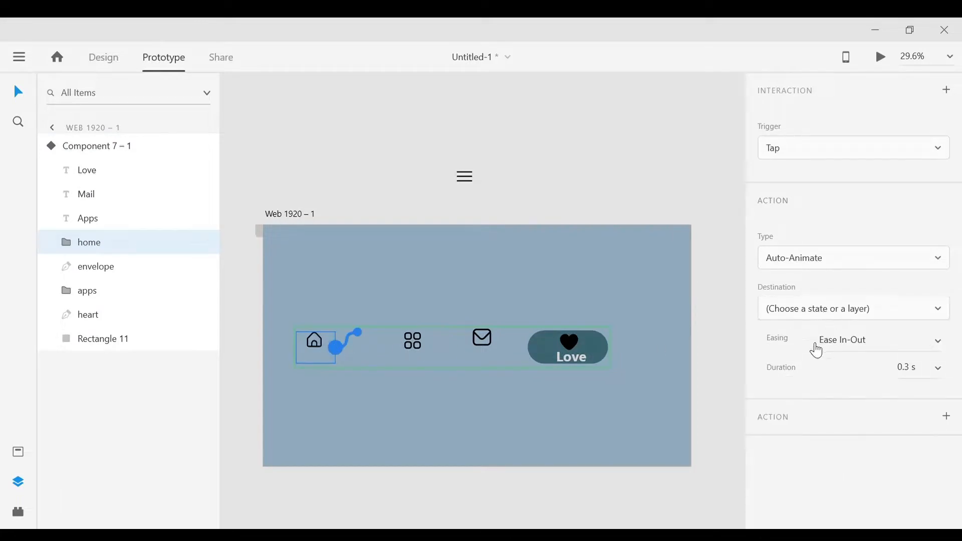
left_click(806, 358)
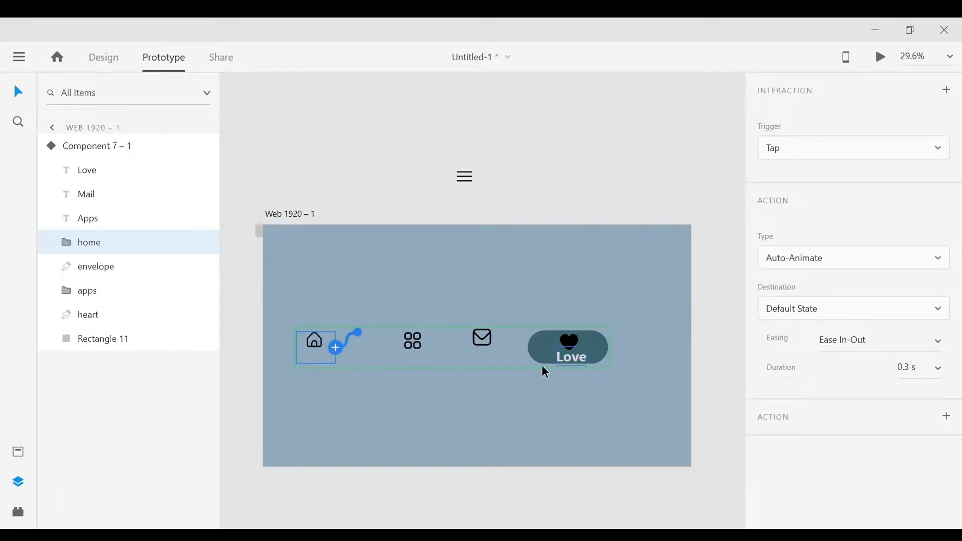
Step: In the love state, link the apps icon to the apps state with a Tap trigger and Auto-Animate
left_click(408, 347)
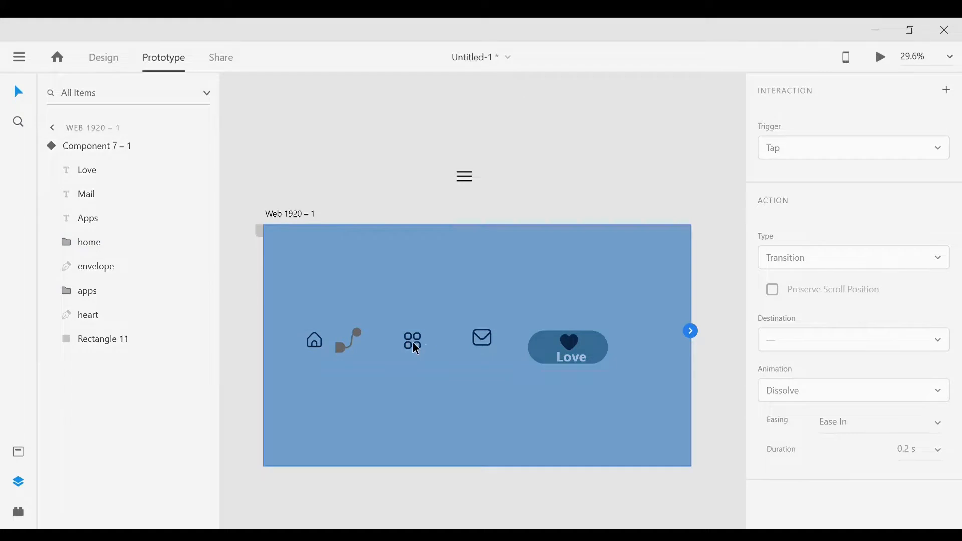
left_click(412, 355)
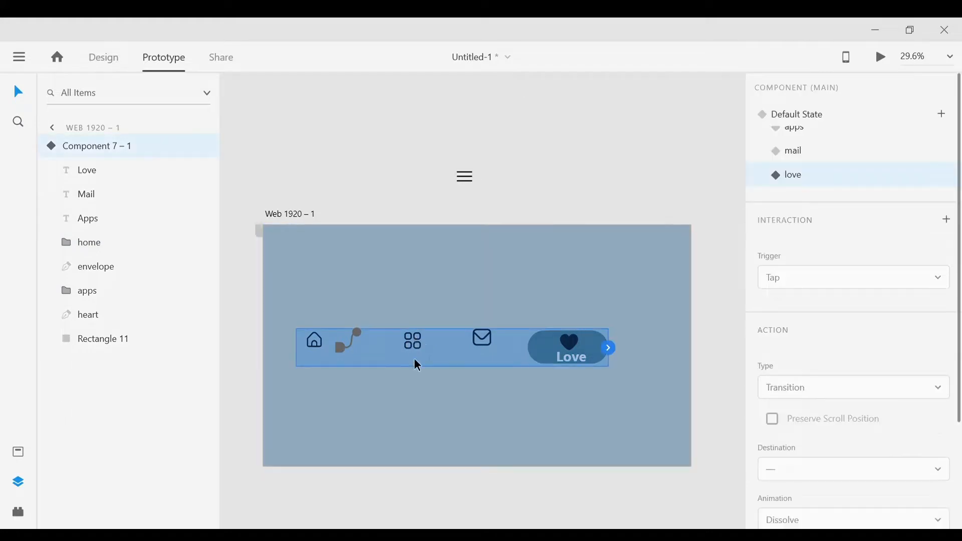
double_click(417, 363)
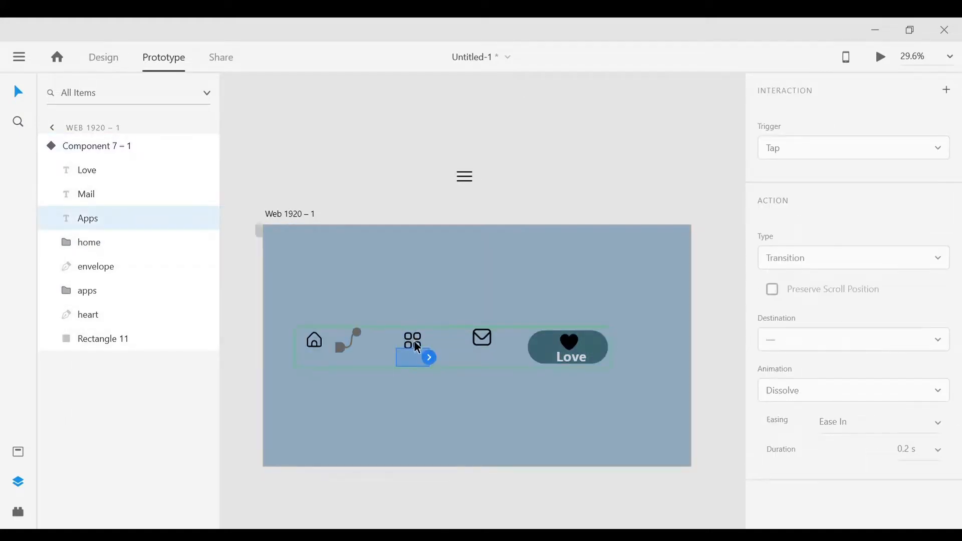
left_click(413, 347)
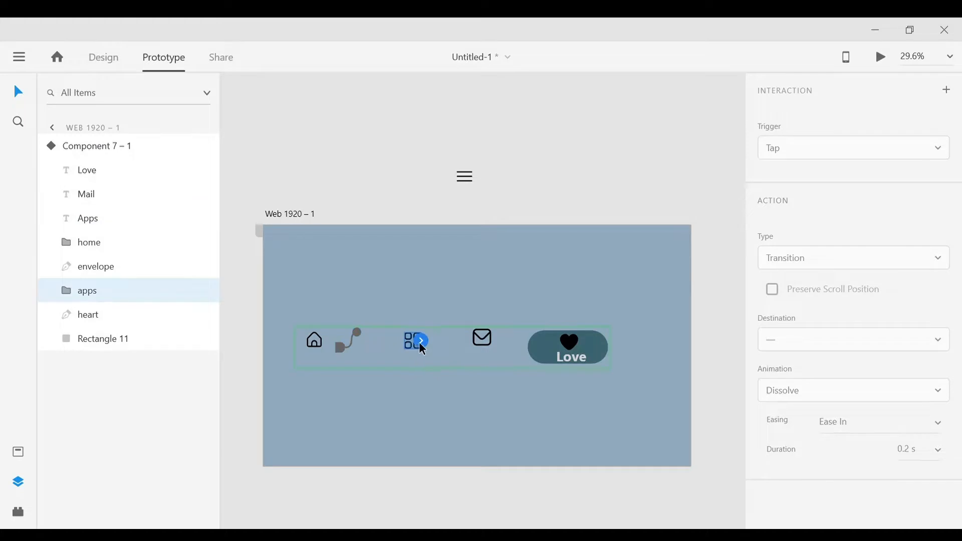
left_click(421, 343)
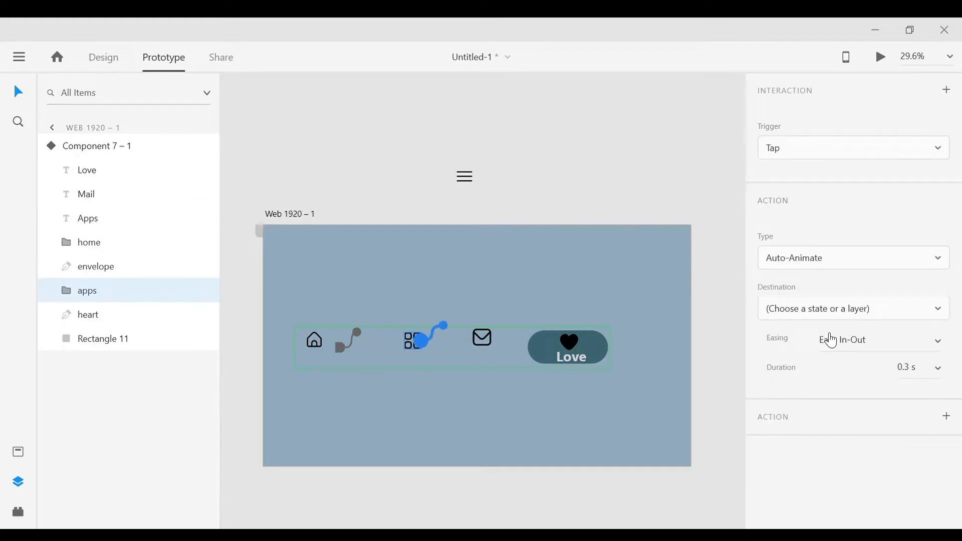
left_click(812, 378)
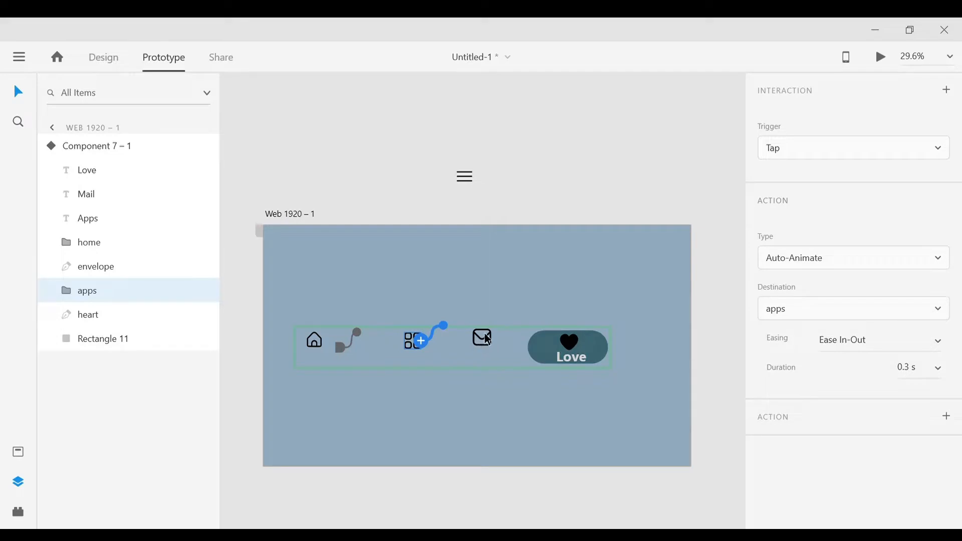
Step: In the love state, link the envelope icon to the mail state with a Tap trigger and Auto-Animate
left_click(488, 343)
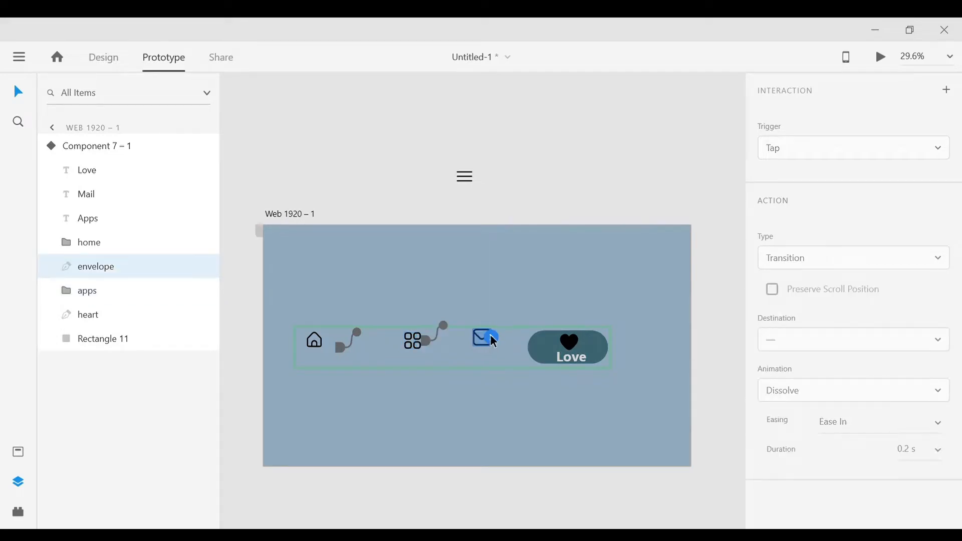
left_click(492, 338)
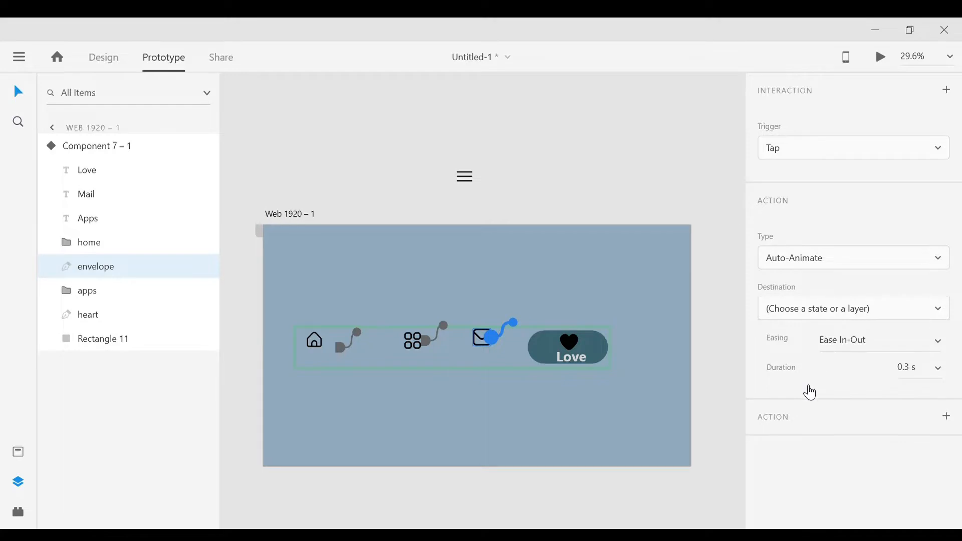
left_click(795, 419)
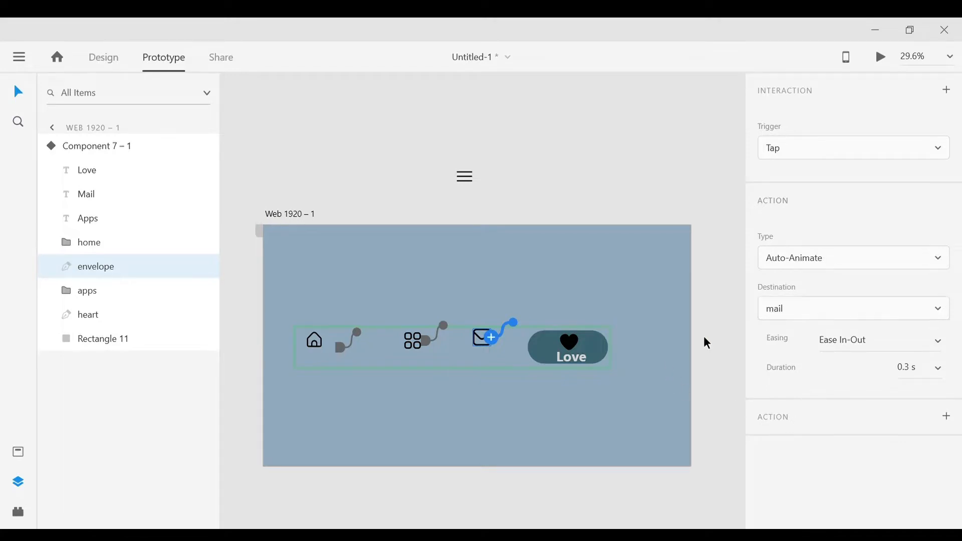
Step: Go through the component's Default, apps, mail and love states to check the interaction links on their icons
scroll(720, 342, "down", 1)
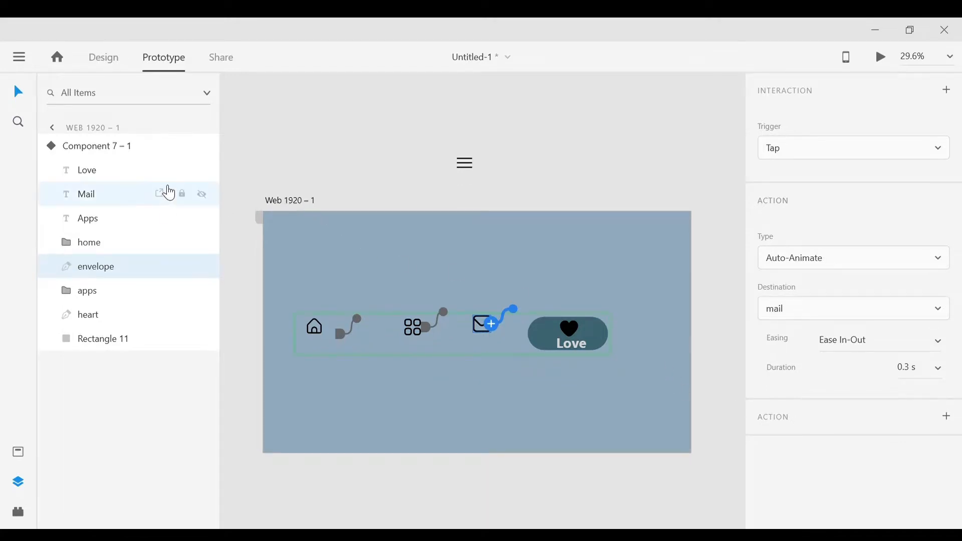
left_click(125, 147)
scroll(855, 182, "up", 1)
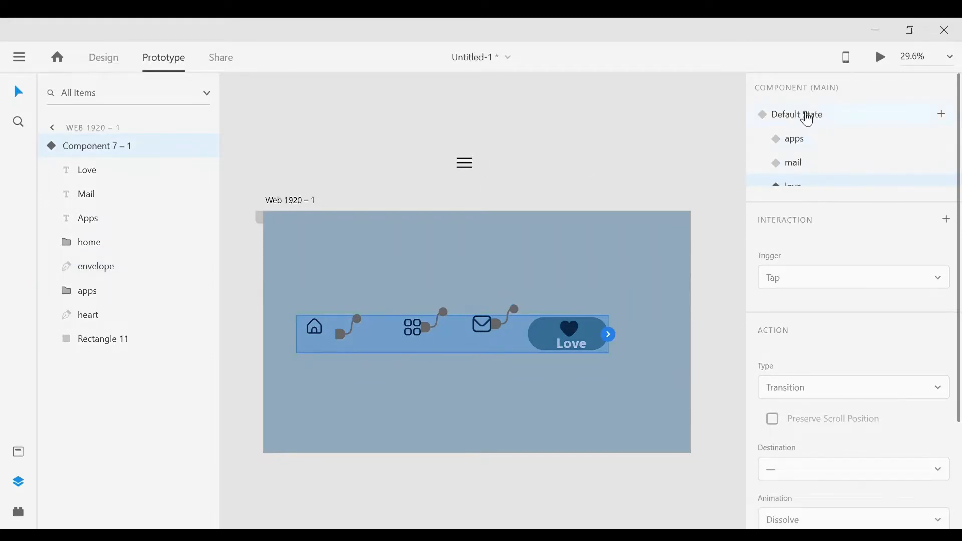
left_click(808, 120)
scroll(809, 120, "down", 1)
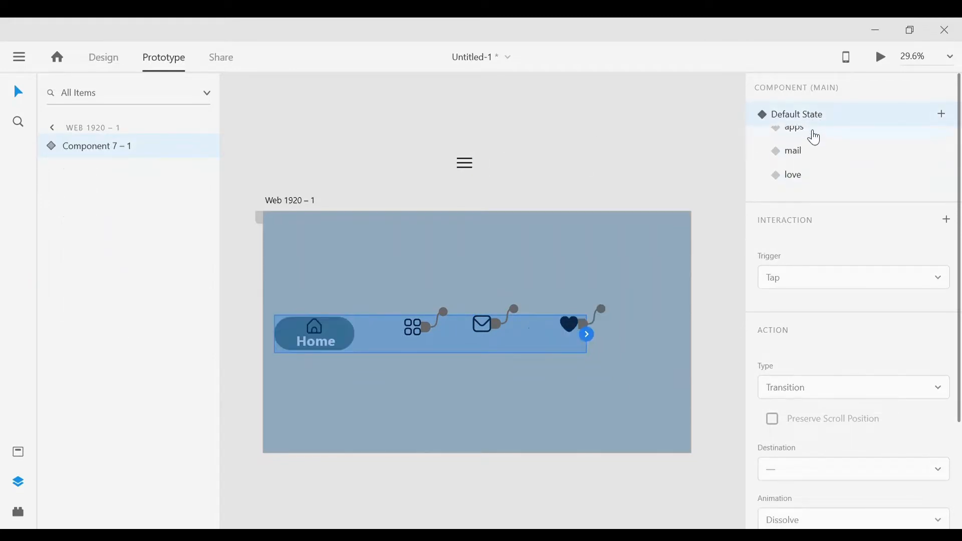
left_click(814, 135)
left_click(814, 165)
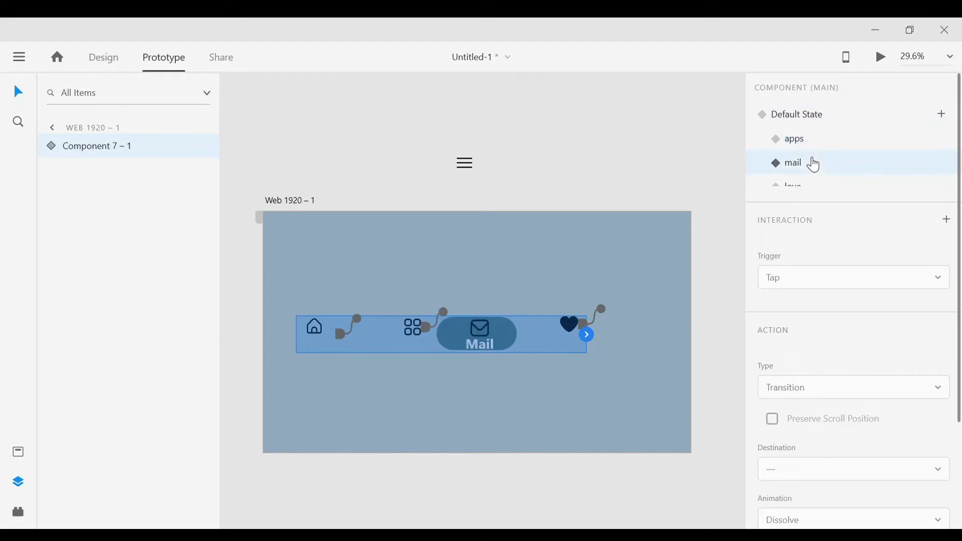
scroll(812, 182, "down", 1)
left_click(815, 179)
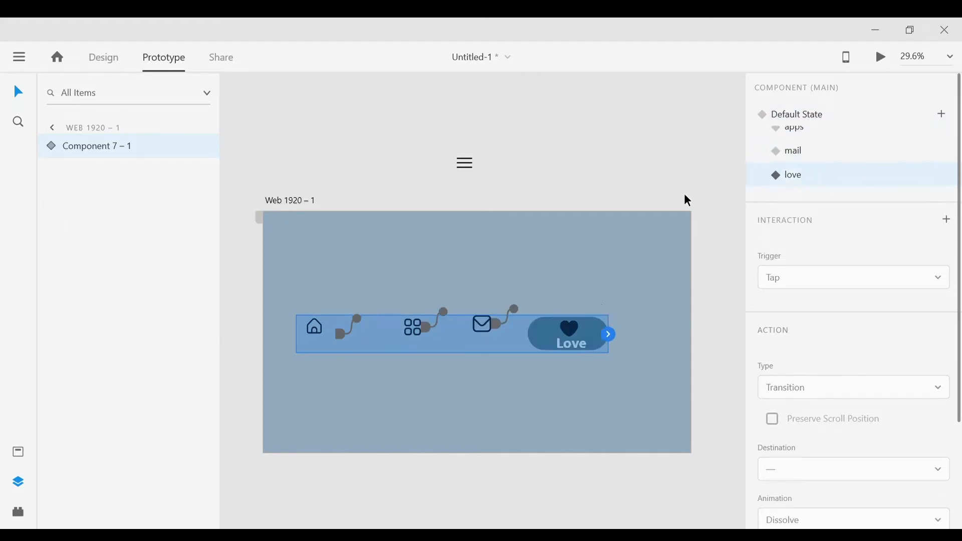
Step: Return to design mode, preview the Web 1920 – 1 artboard, and test the navigation bar by tapping its home, apps, mail and heart icons
left_click(288, 201)
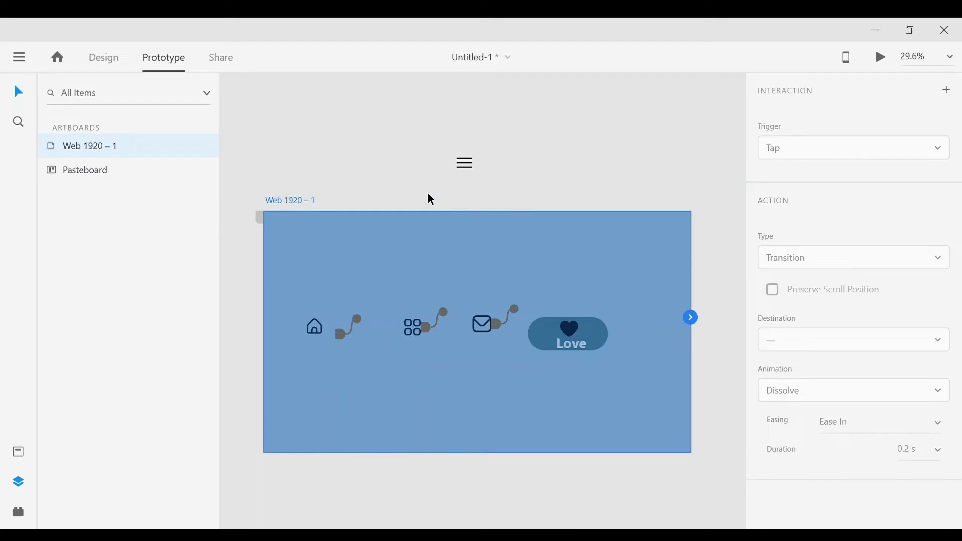
left_click(104, 59)
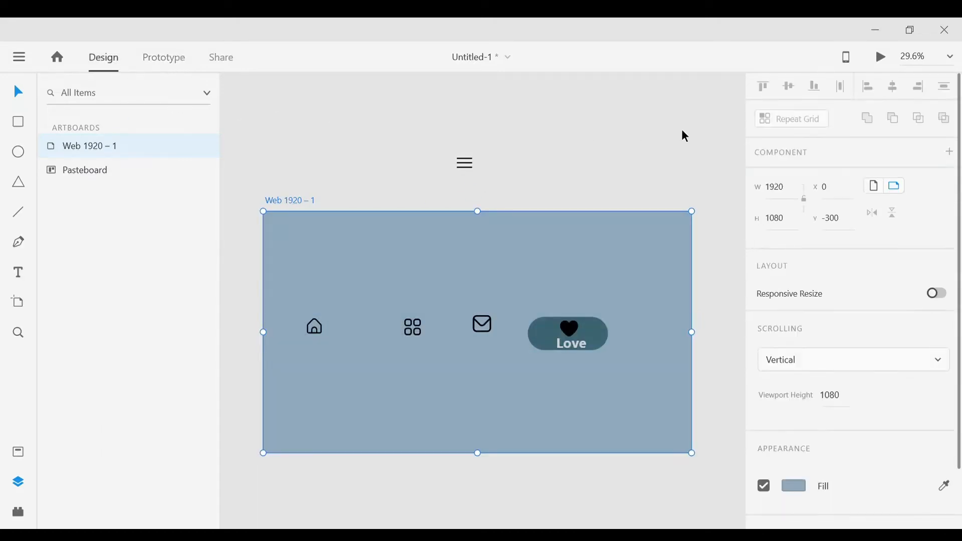
left_click(881, 58)
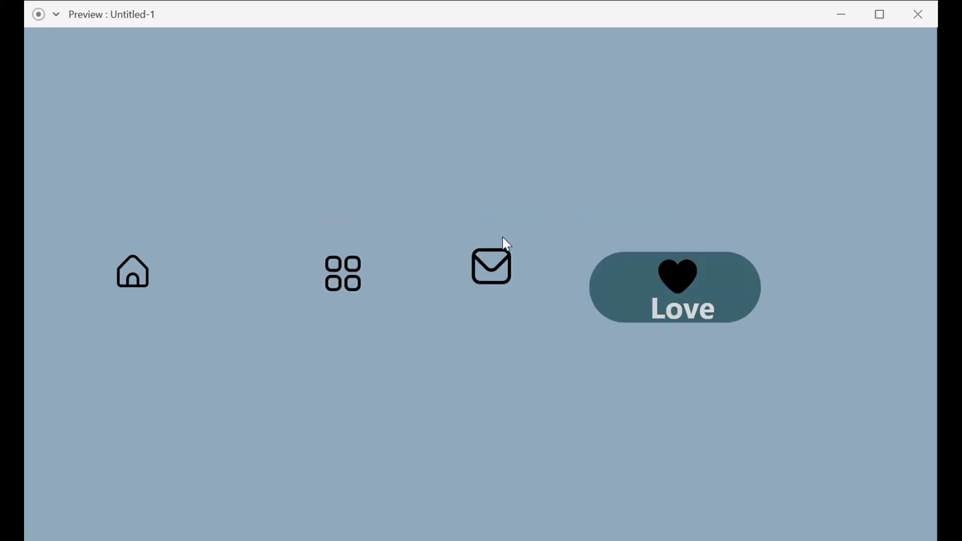
left_click(513, 286)
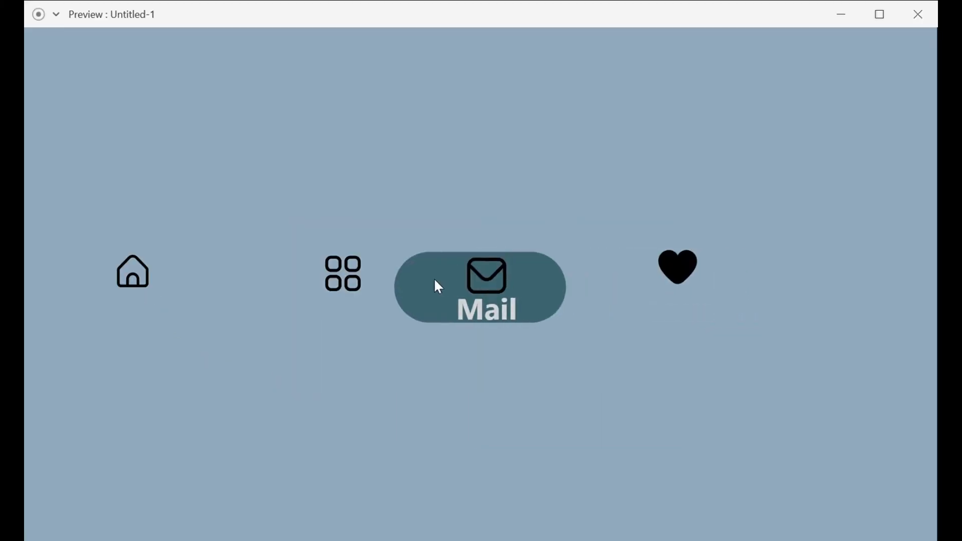
left_click(354, 290)
left_click(148, 289)
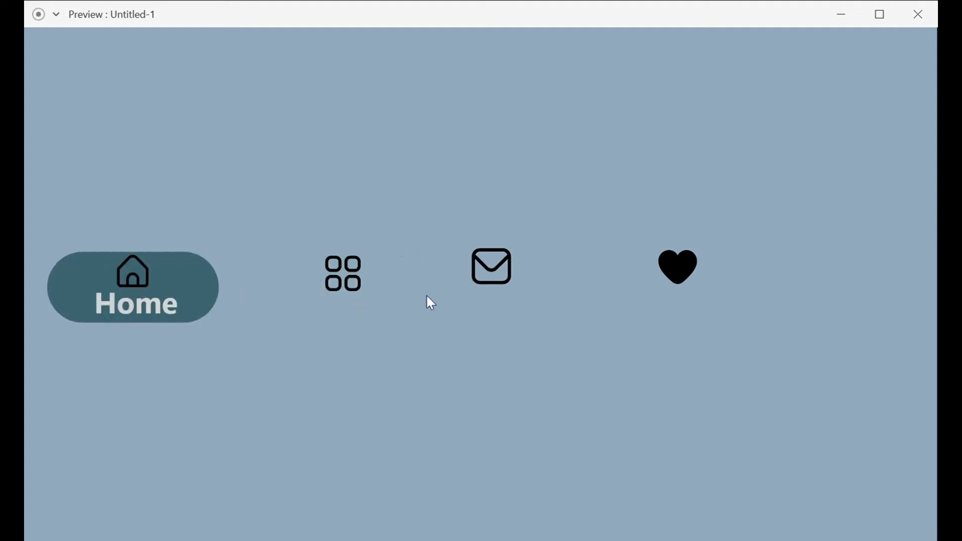
left_click(493, 290)
left_click(682, 267)
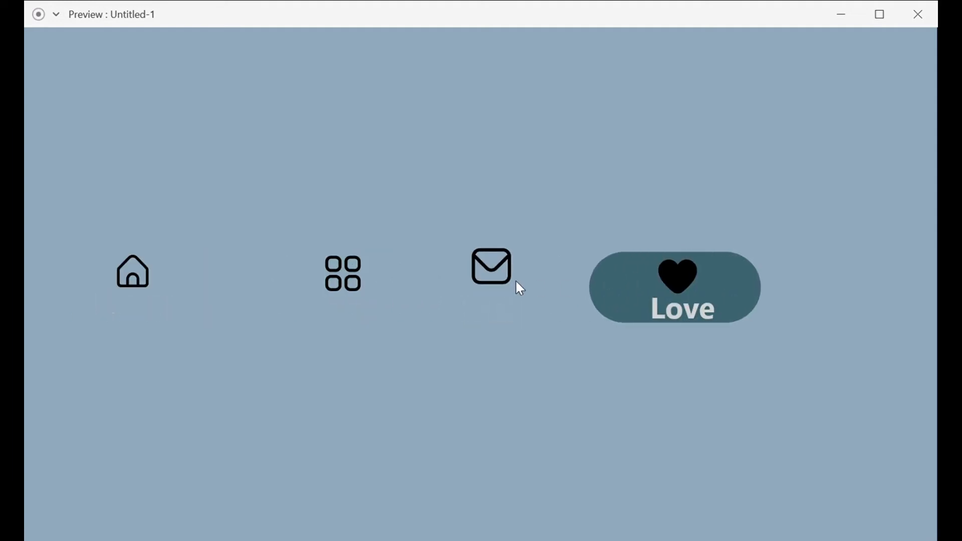
left_click(496, 279)
left_click(343, 280)
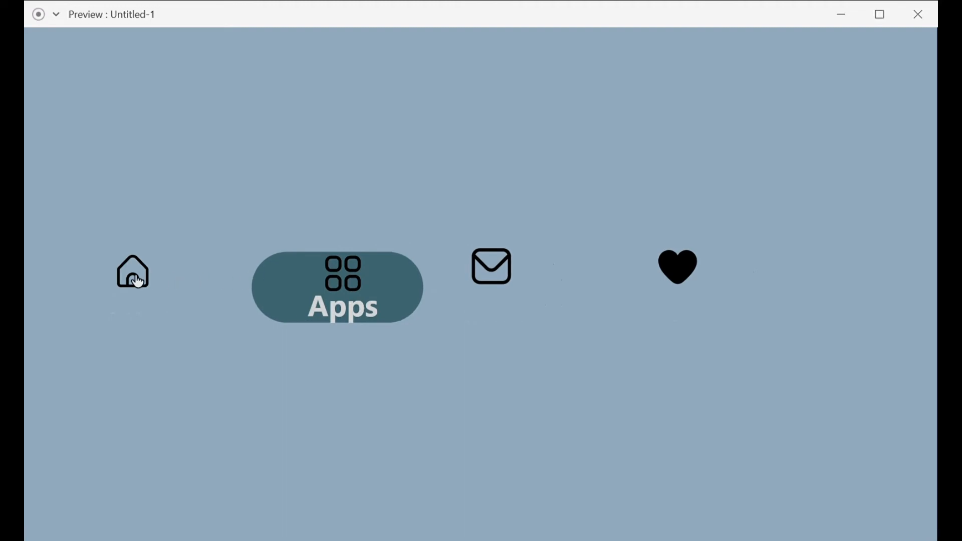